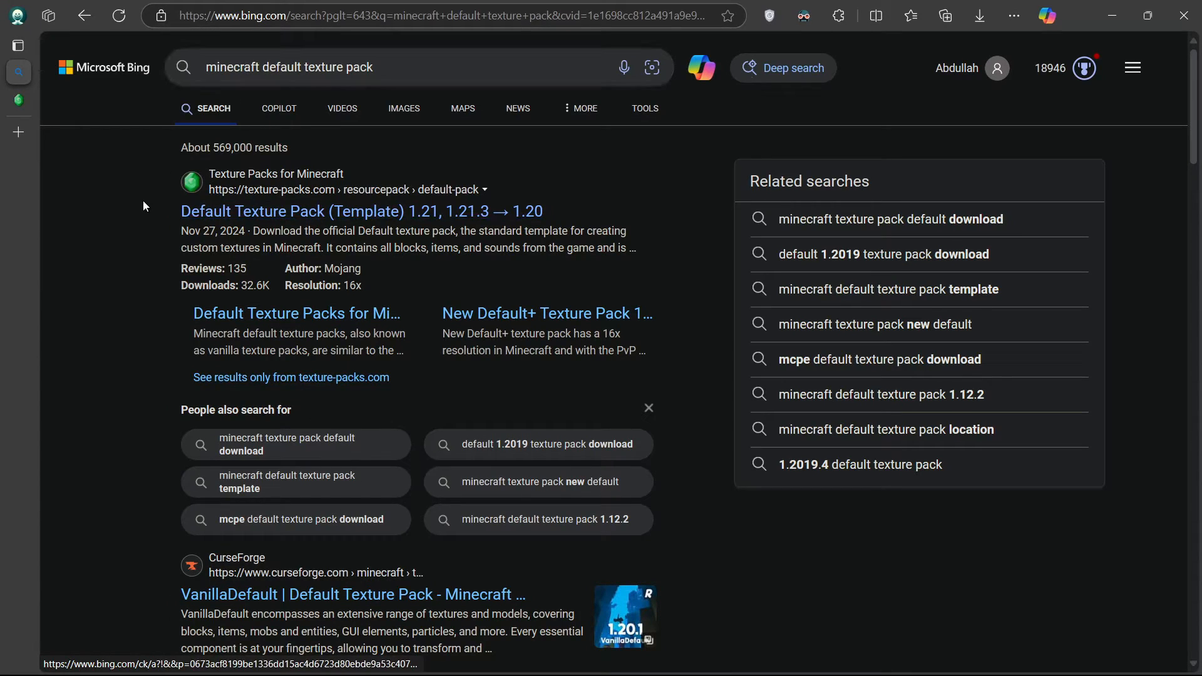
- Open the Default Texture Pack page on texture-packs.com and download the Java Edition 1.21.3 – 1.21.2 pack
{"action": "left_click", "coordinate": [234, 210]}
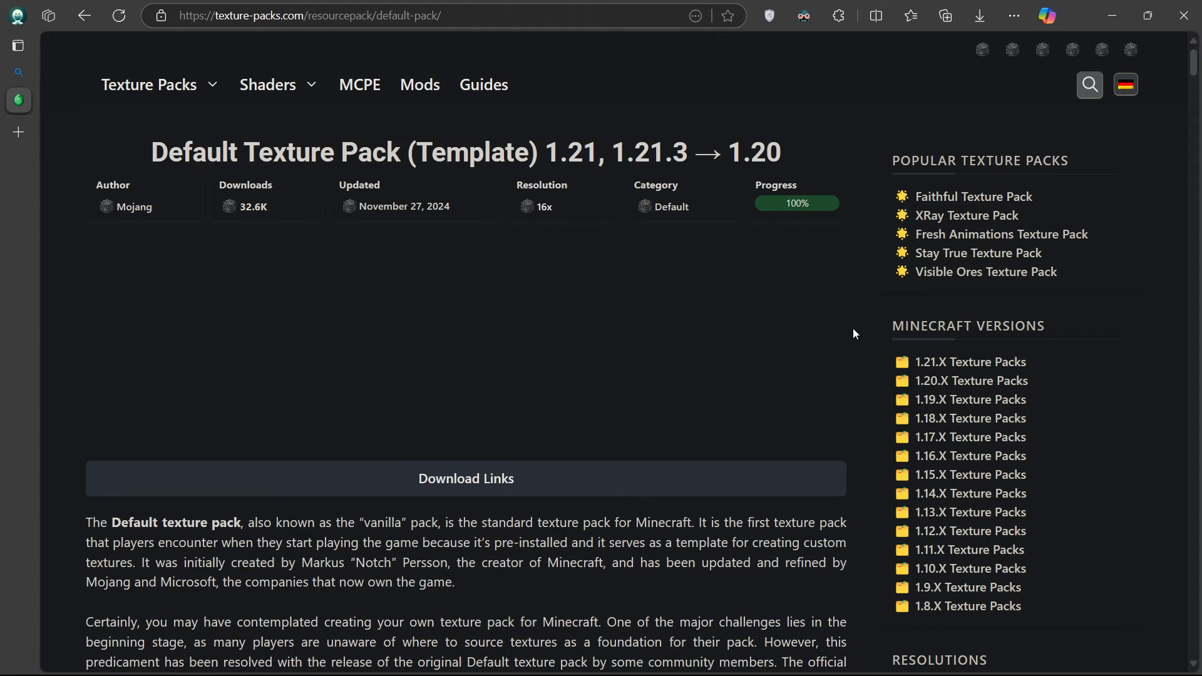
{"action": "scroll", "coordinate": [867, 334], "scroll_direction": "down", "scroll_amount": 7}
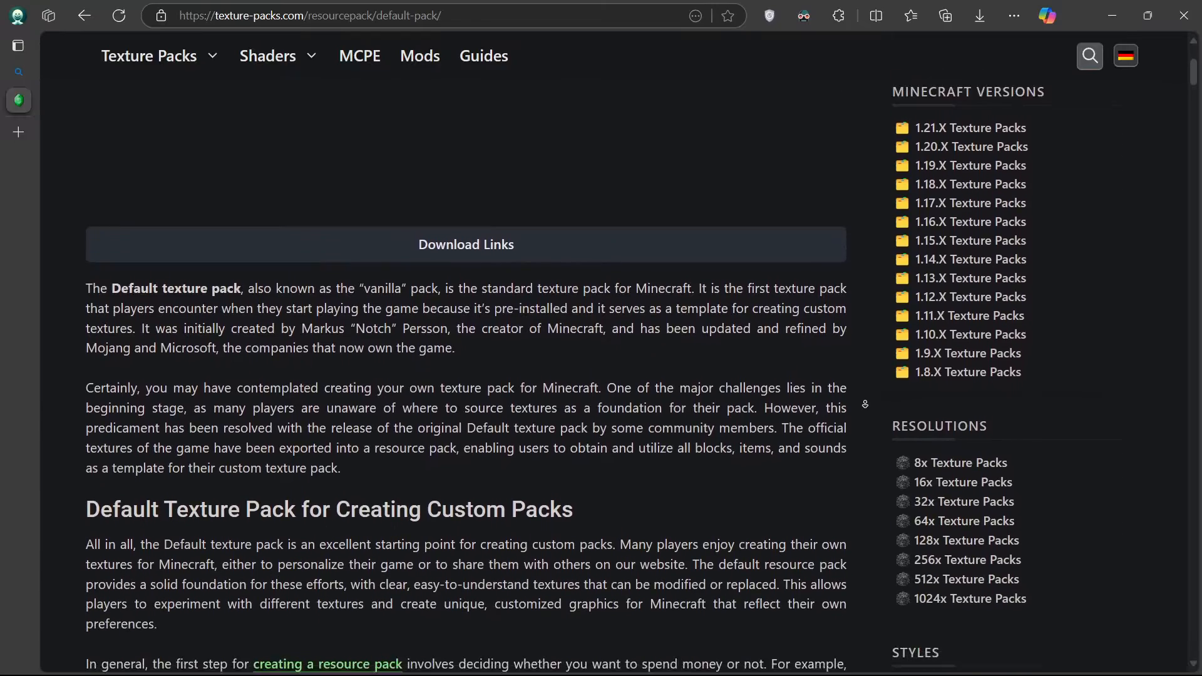
{"action": "scroll", "coordinate": [866, 404], "scroll_direction": "down", "scroll_amount": 12}
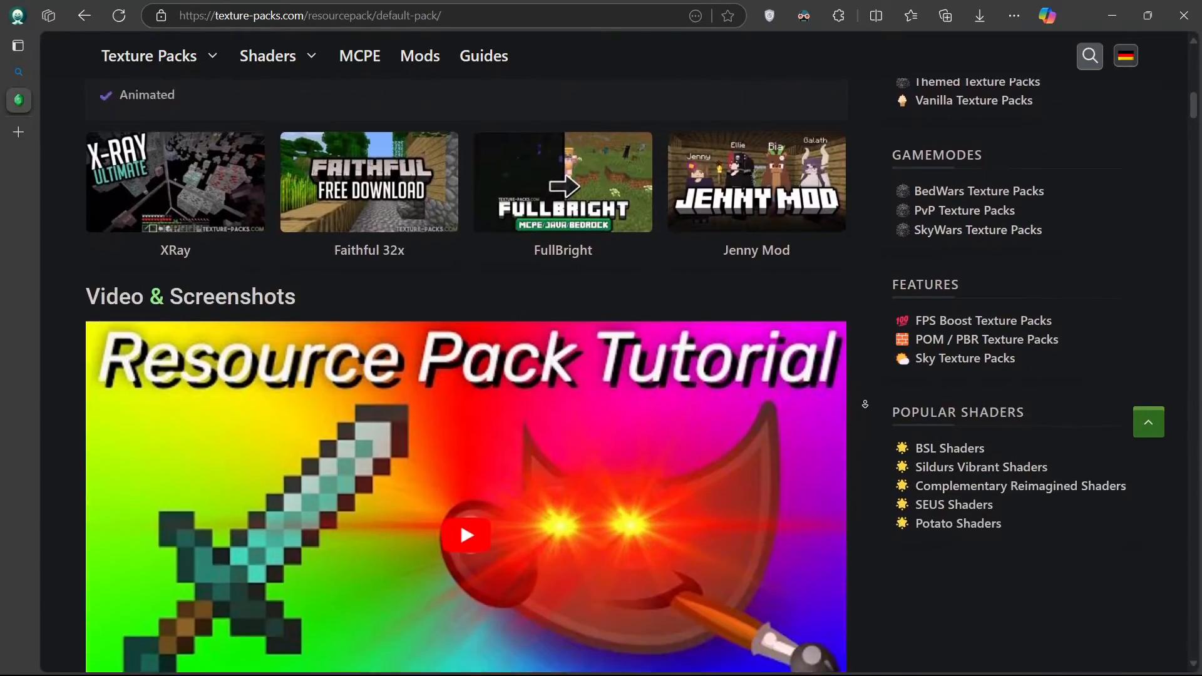
{"action": "scroll", "coordinate": [865, 404], "scroll_direction": "down", "scroll_amount": 7}
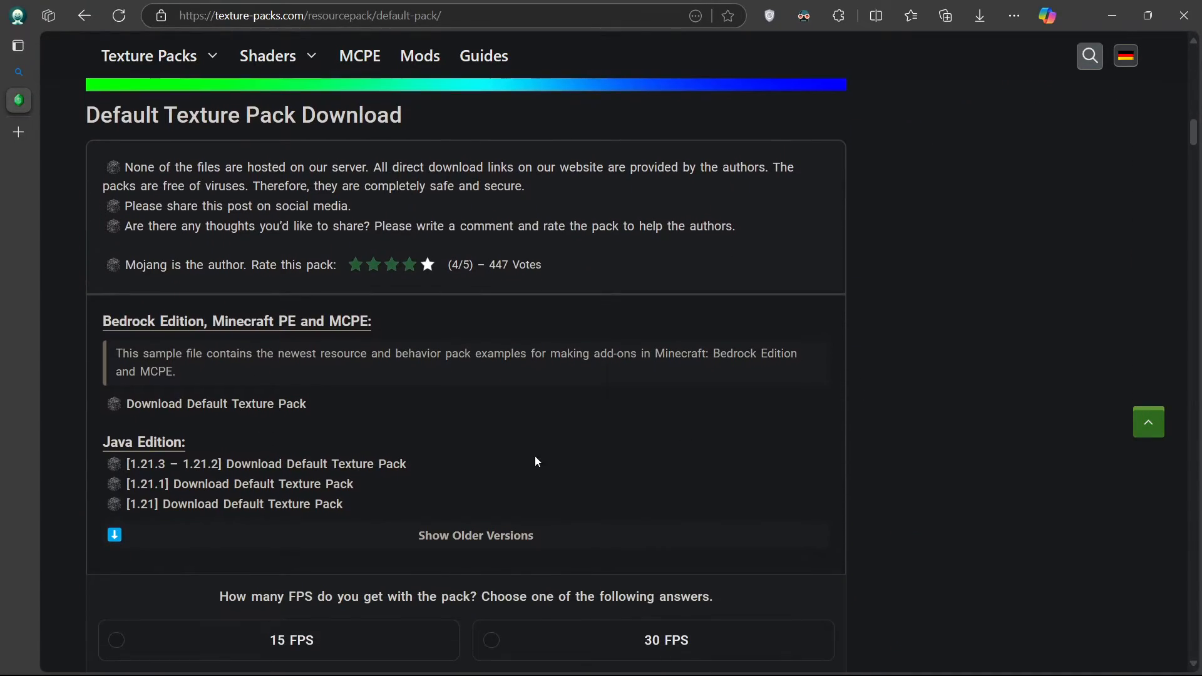
{"action": "left_click", "coordinate": [188, 465]}
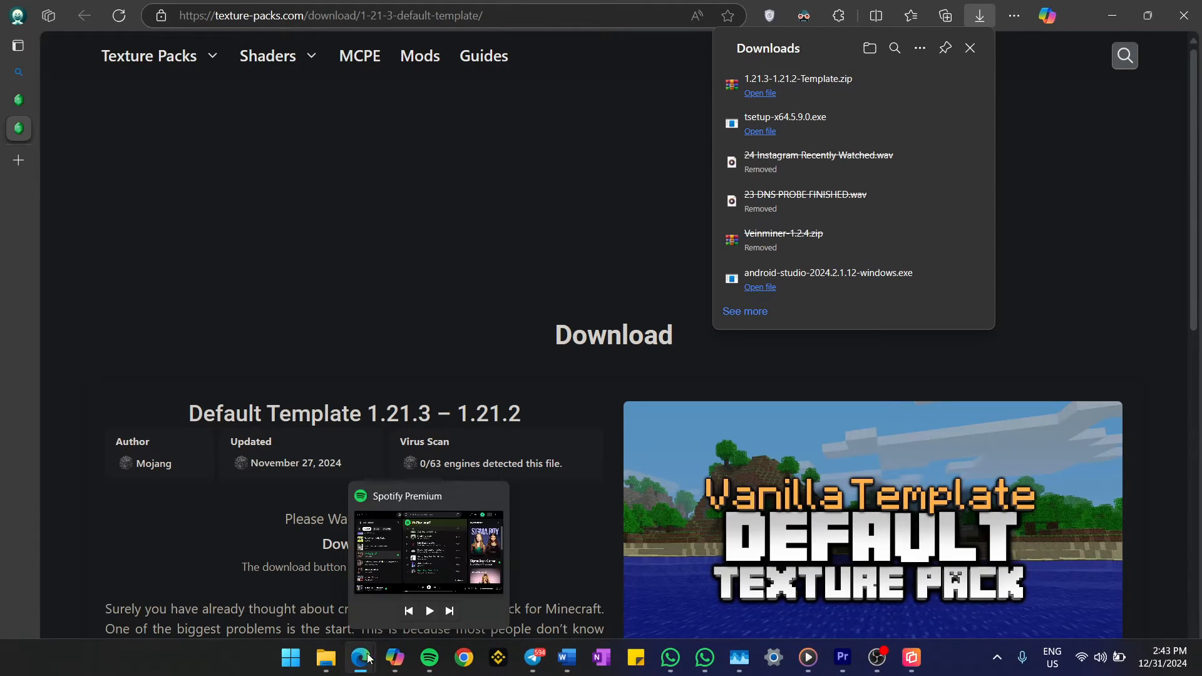
- Switch to the Downloads folder in File Explorer and extract 1.21.3-1.21.2-Template.zip to the default destination
{"action": "mouse_move", "coordinate": [337, 657]}
{"action": "left_click", "coordinate": [292, 595]}
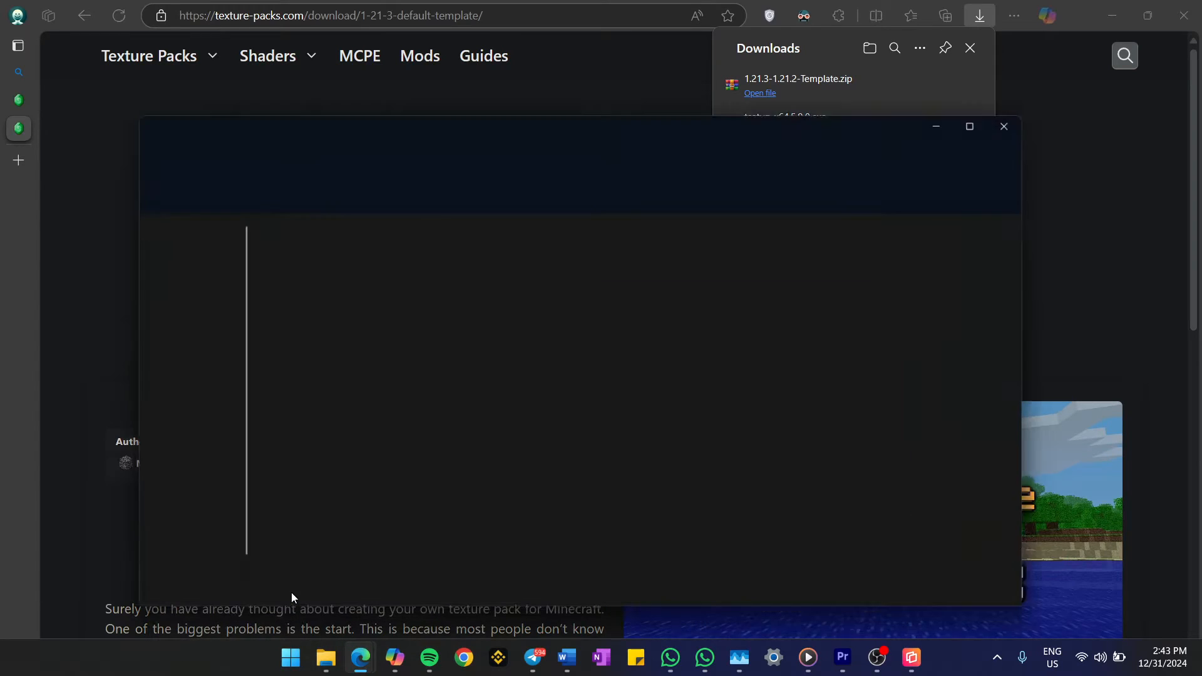
{"action": "left_click", "coordinate": [1005, 89]}
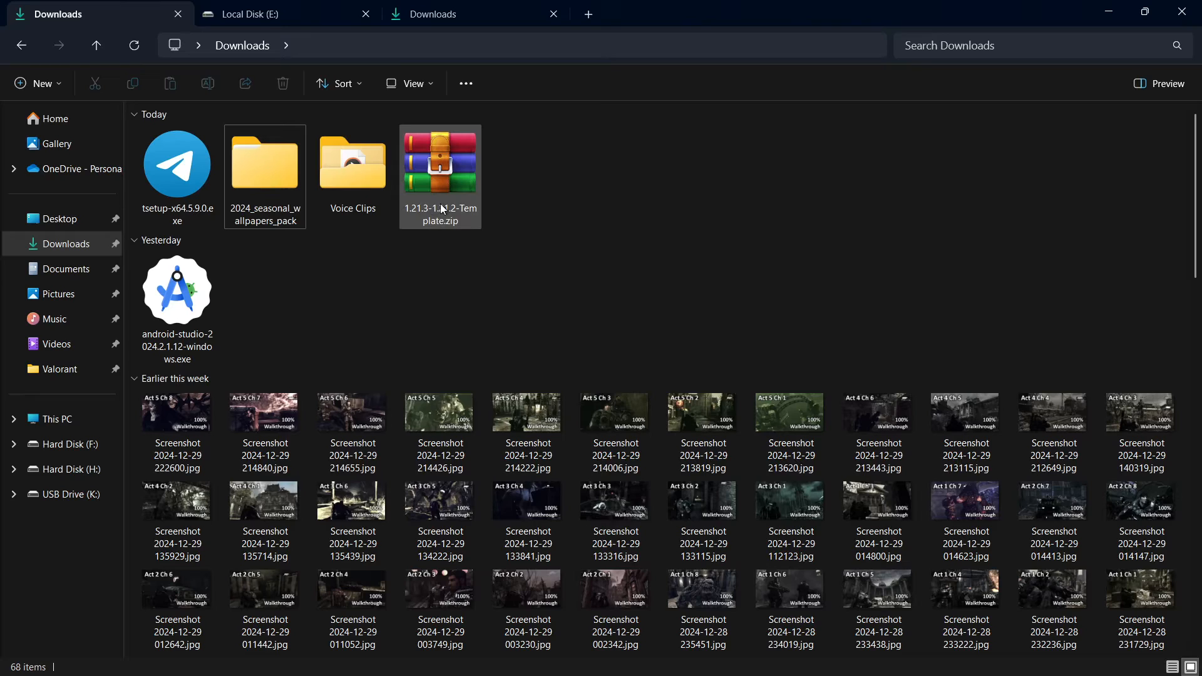
{"action": "right_click", "coordinate": [438, 180]}
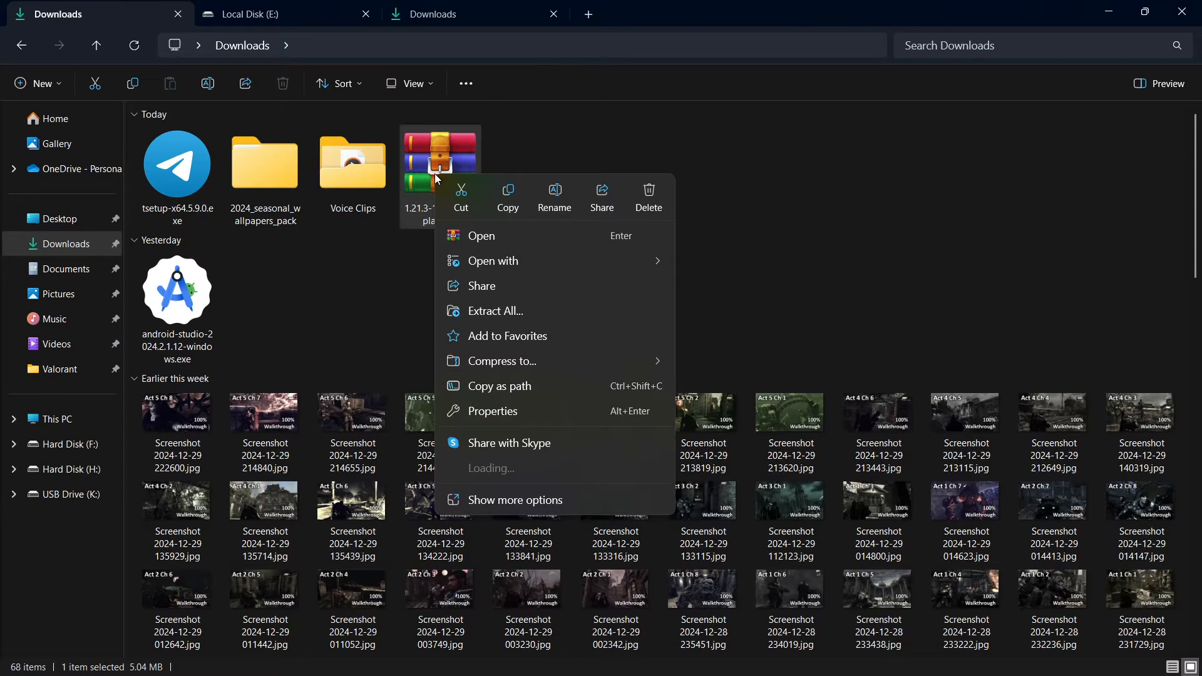
{"action": "left_click", "coordinate": [487, 310]}
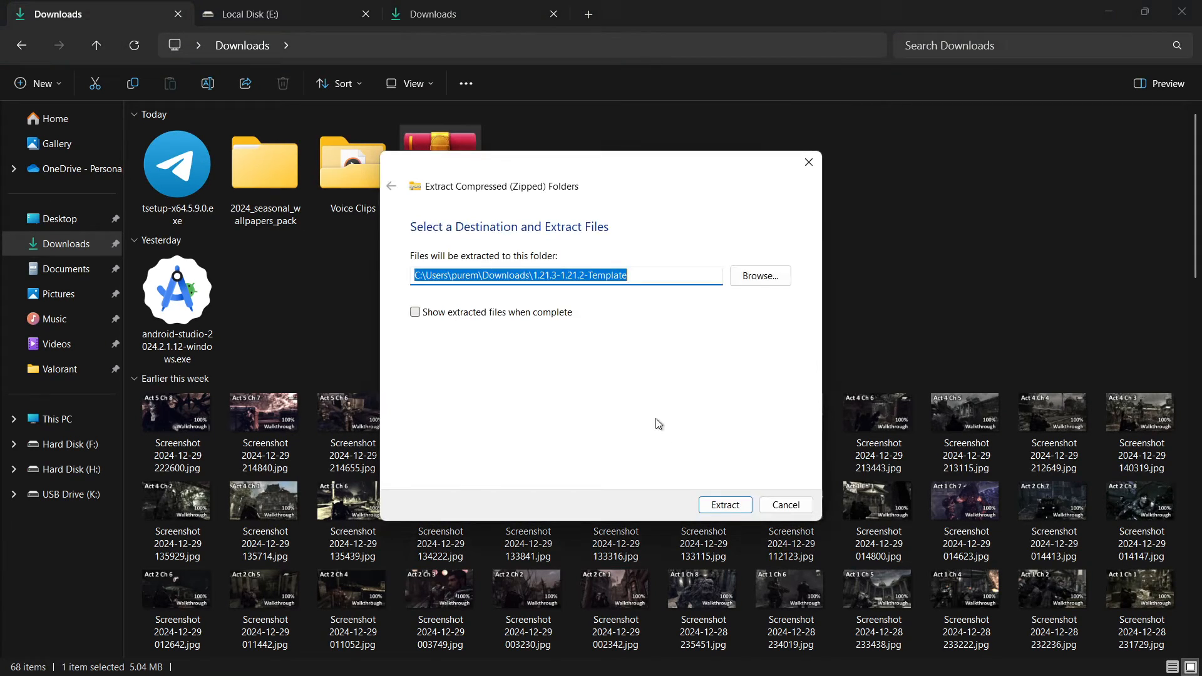
{"action": "left_click", "coordinate": [730, 509]}
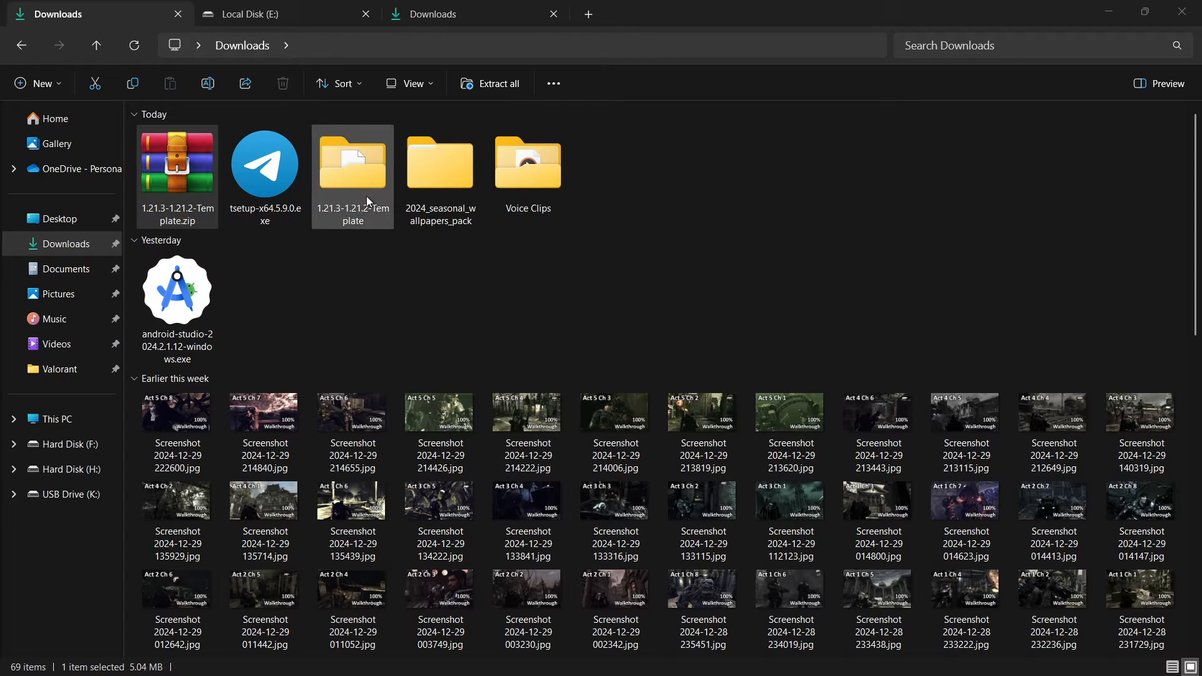
- Go to assets\minecraft\textures\block inside the extracted template folder and search it for "dirt"
{"action": "double_click", "coordinate": [368, 201]}
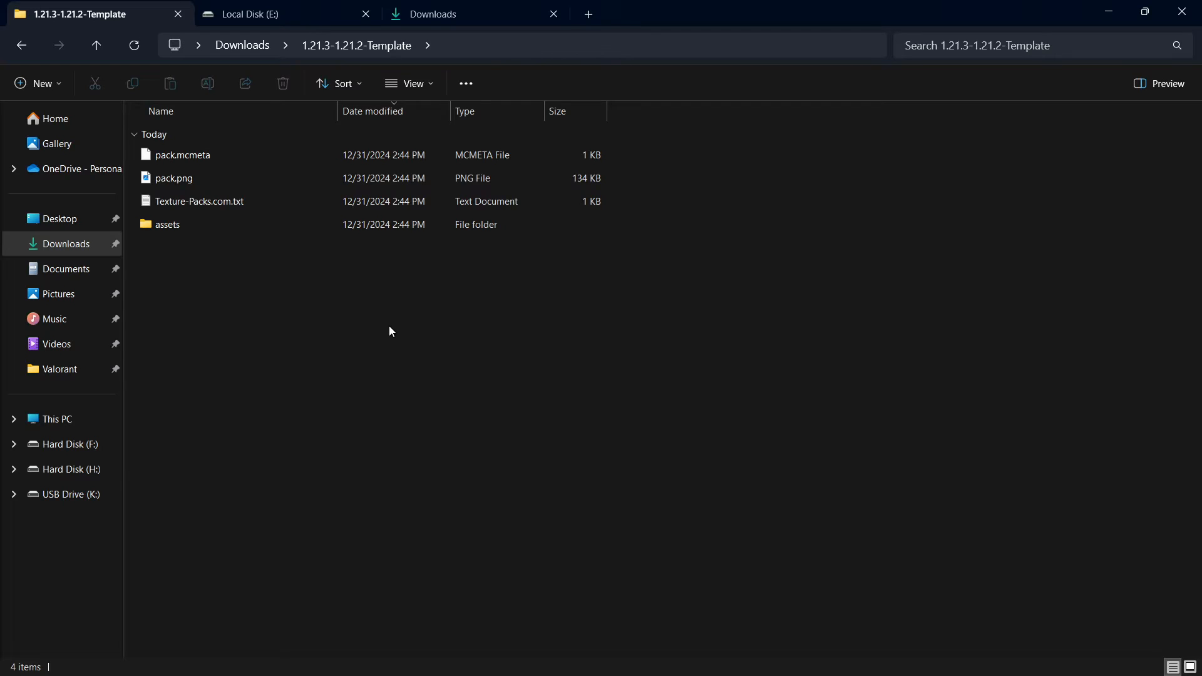
{"action": "double_click", "coordinate": [208, 223]}
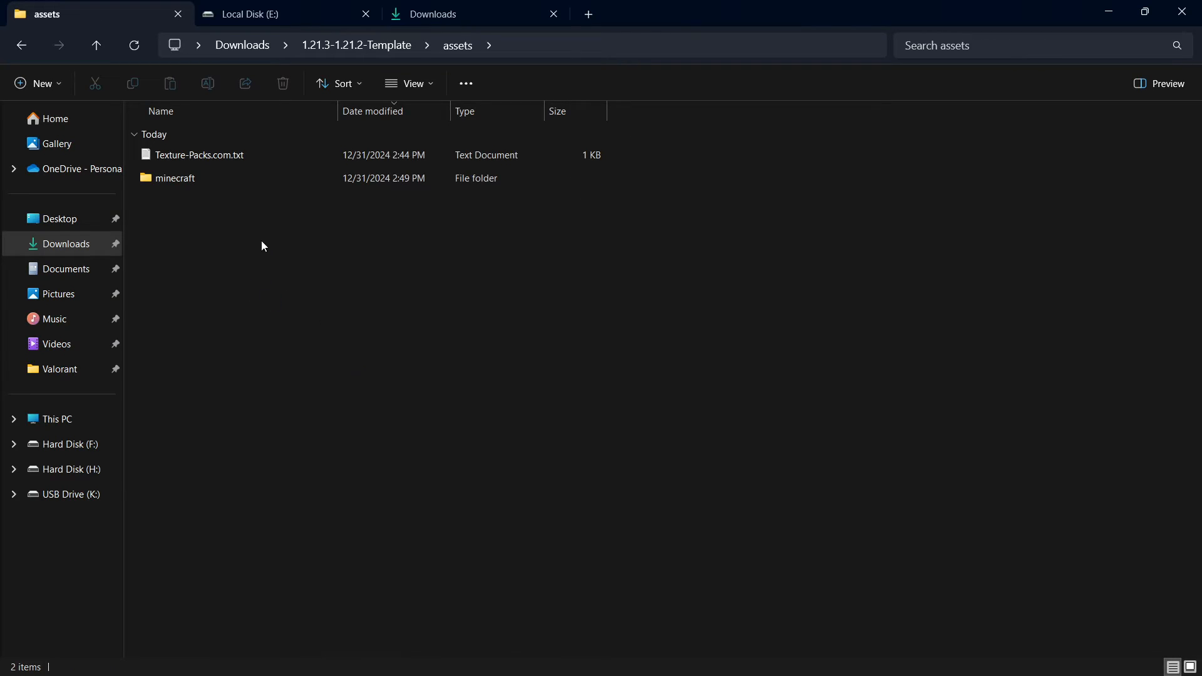
{"action": "double_click", "coordinate": [200, 178]}
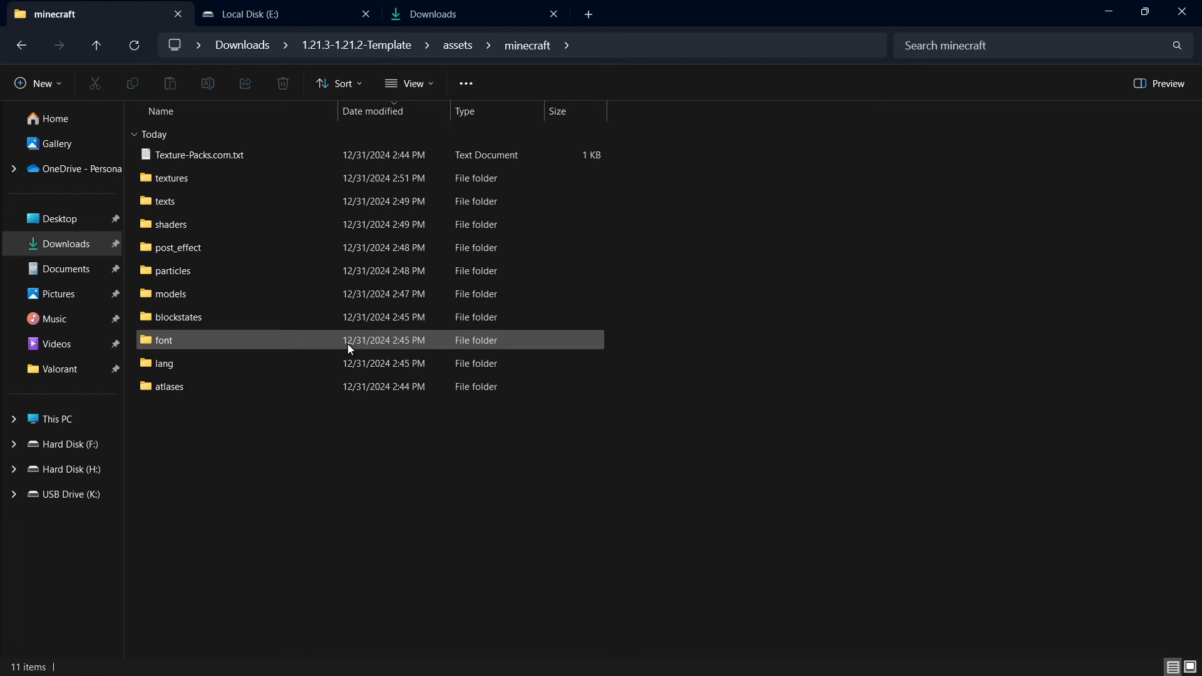
{"action": "double_click", "coordinate": [204, 179]}
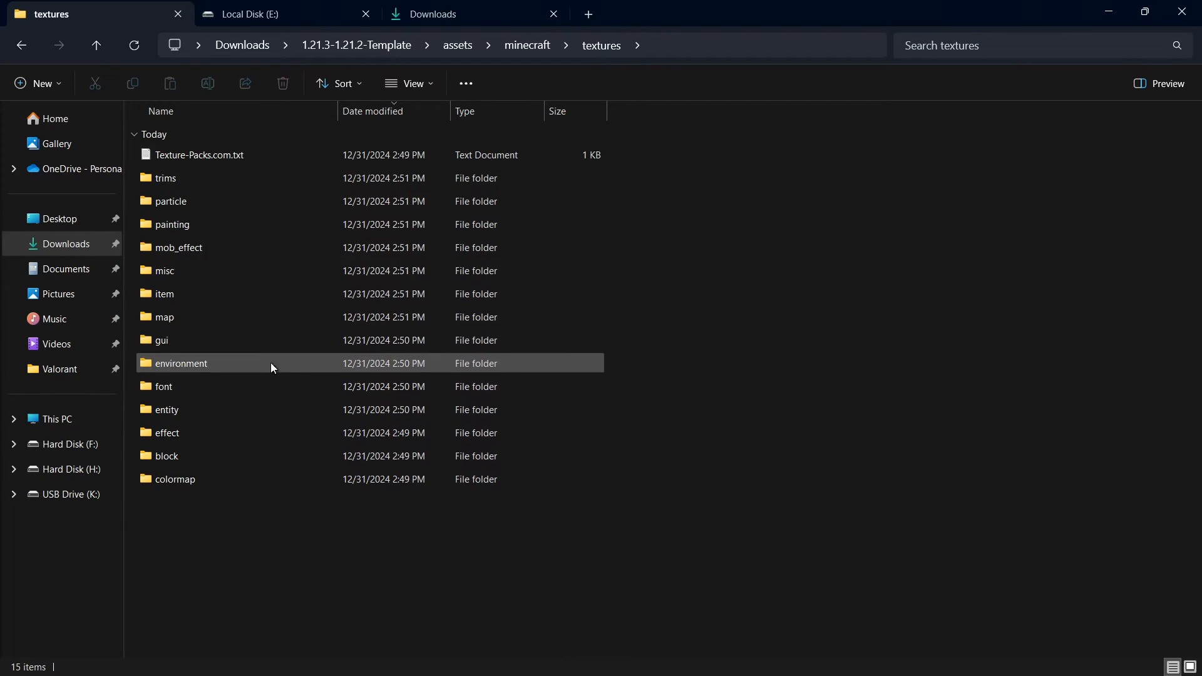
{"action": "double_click", "coordinate": [254, 456]}
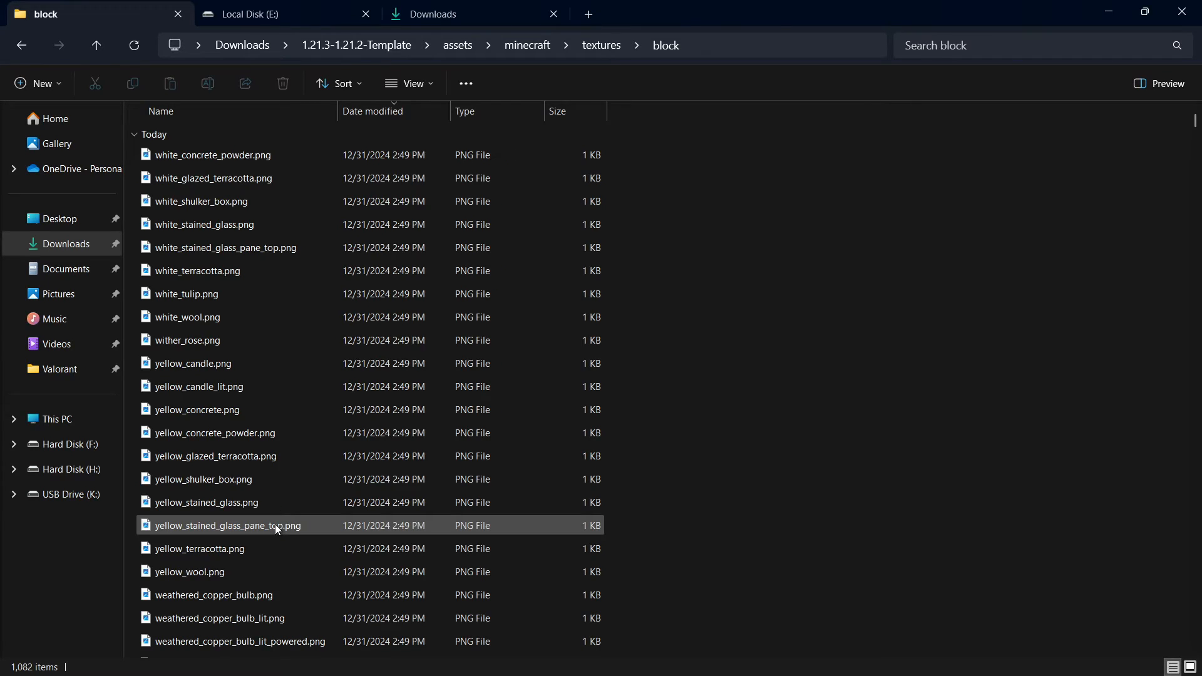
{"action": "left_click", "coordinate": [948, 51]}
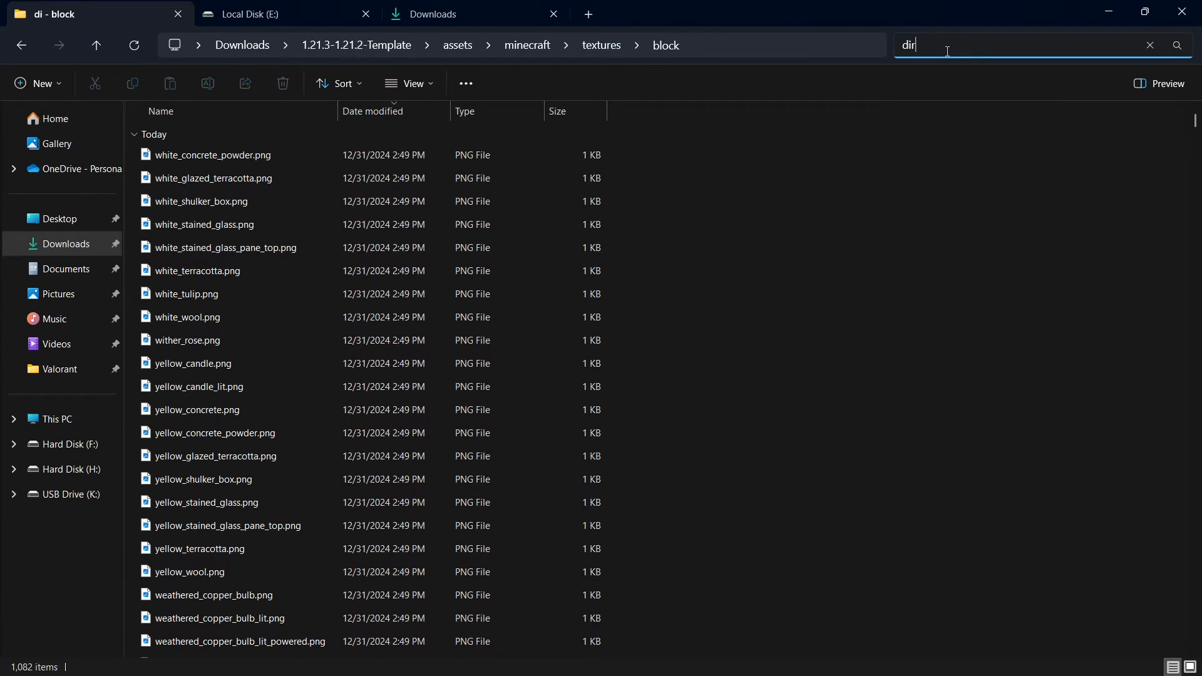
{"action": "type", "text": "dirt"}
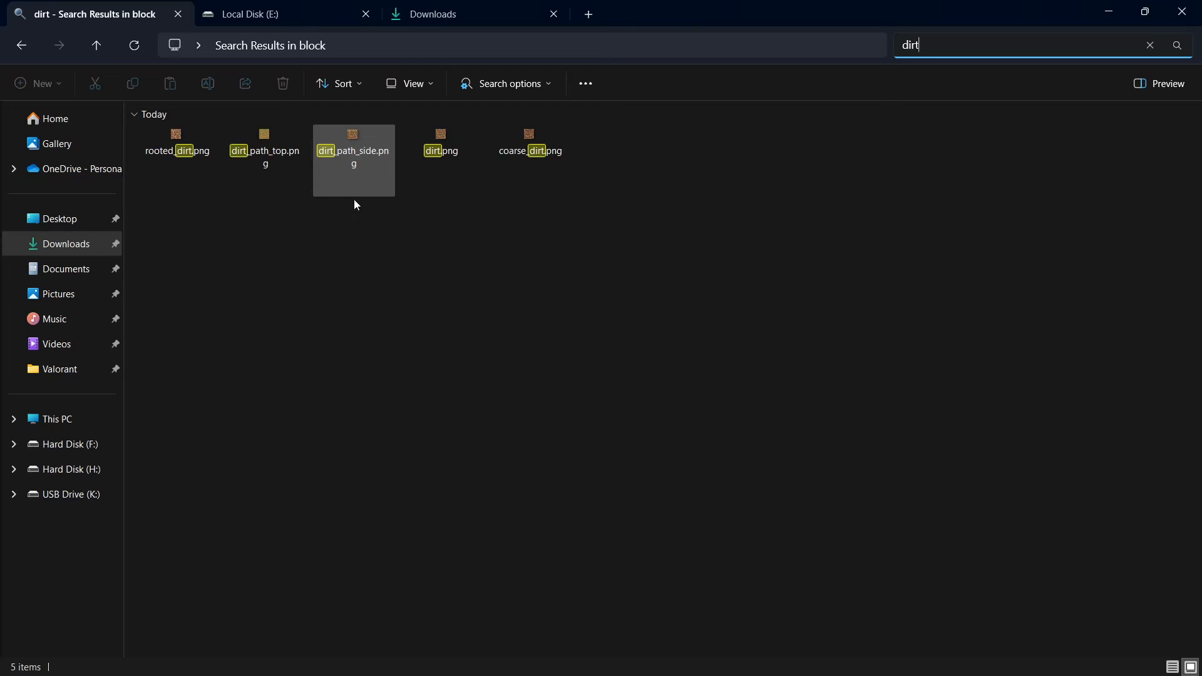
- Preview the dirt.png texture enlarged in the image viewer and close the viewer
{"action": "double_click", "coordinate": [443, 149]}
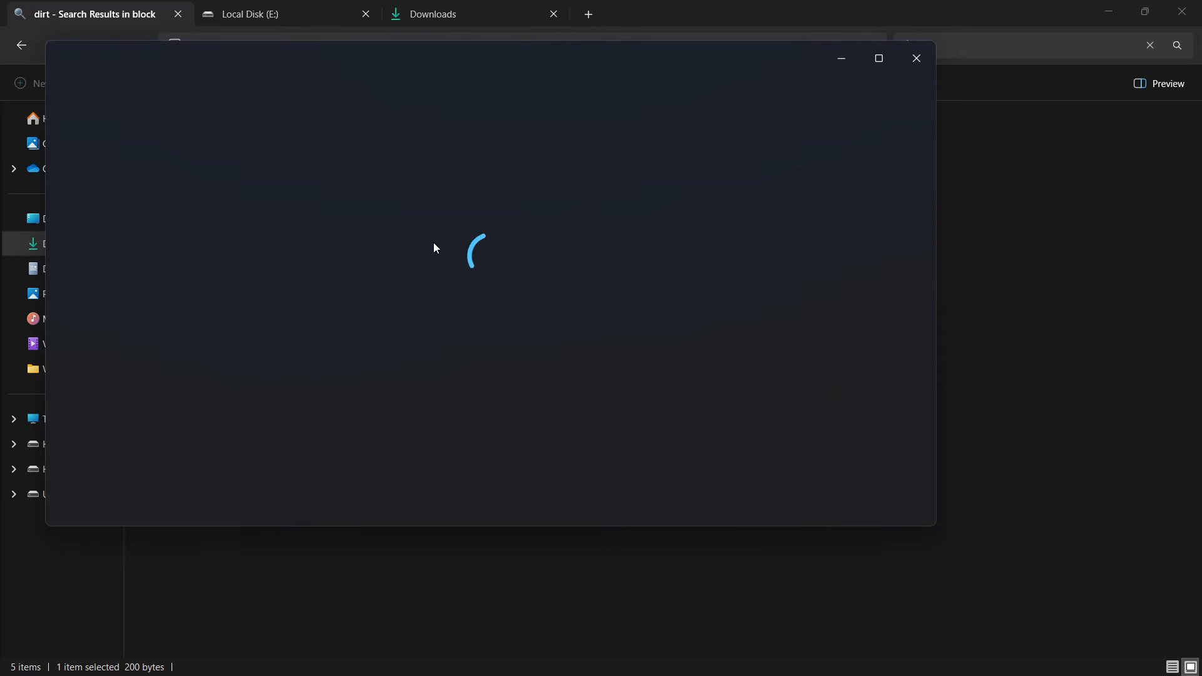
{"action": "left_click_drag", "start_coordinate": [542, 81], "coordinate": [653, 129]}
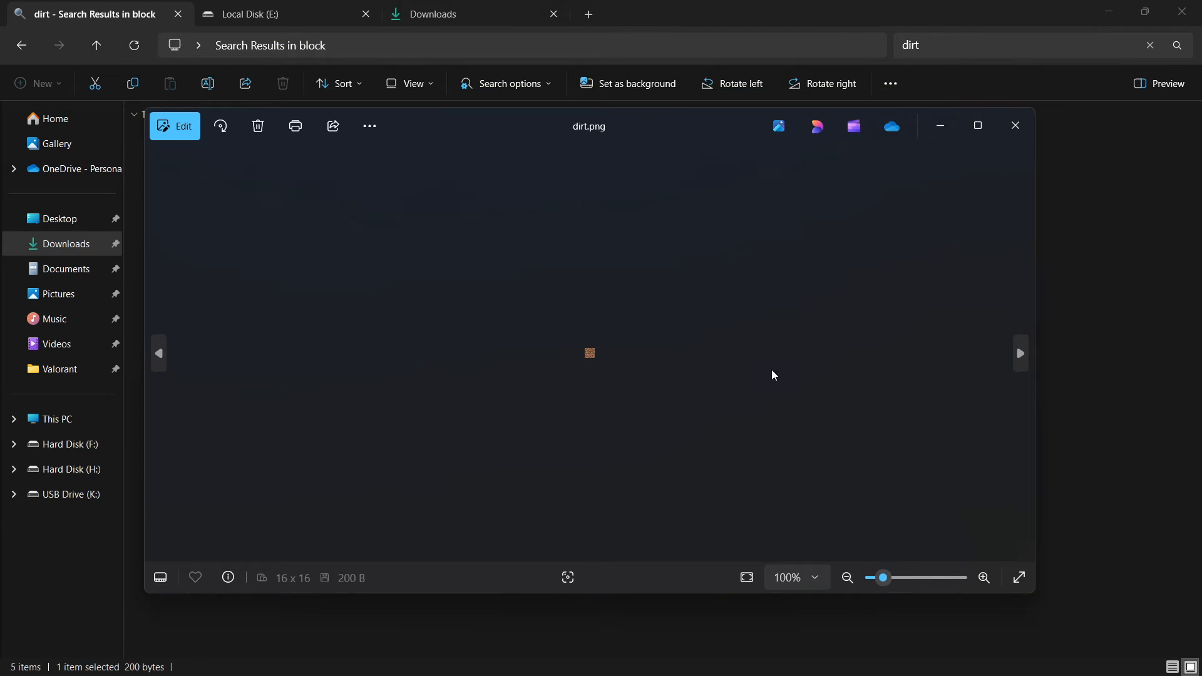
{"action": "left_click_drag", "start_coordinate": [897, 574], "coordinate": [933, 577]}
{"action": "left_click", "coordinate": [1006, 128]}
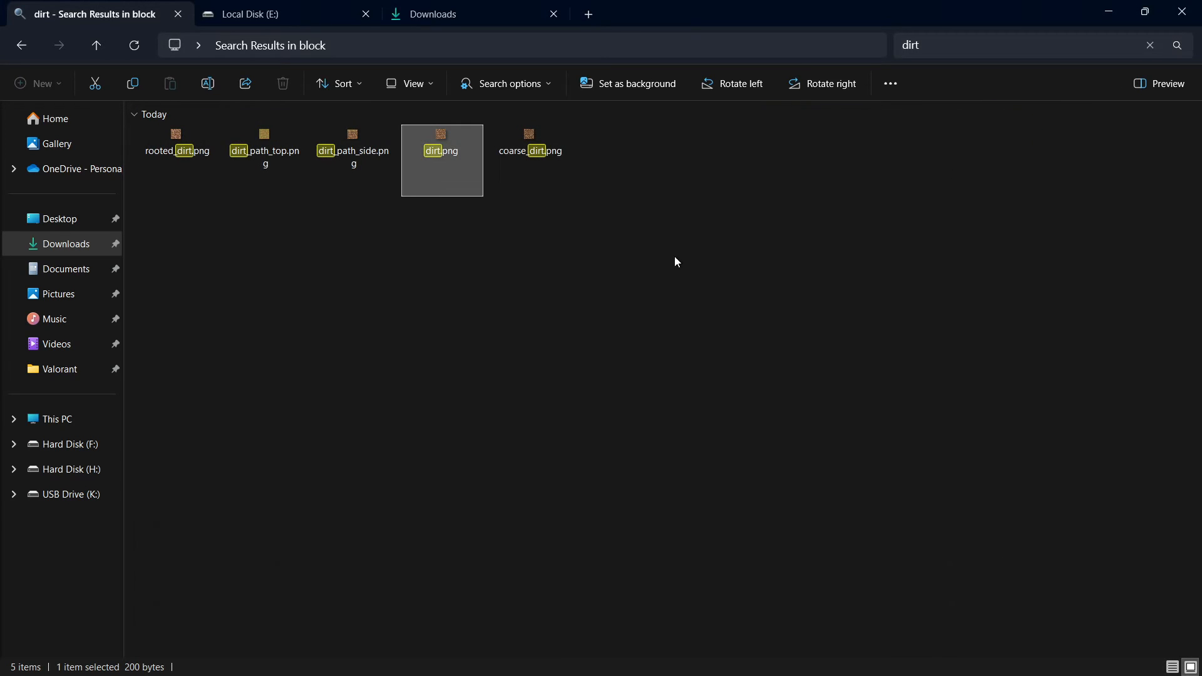
- Open dirt.png in Paint and brush a red T across the upper edge and down the middle of the texture
{"action": "right_click", "coordinate": [442, 139]}
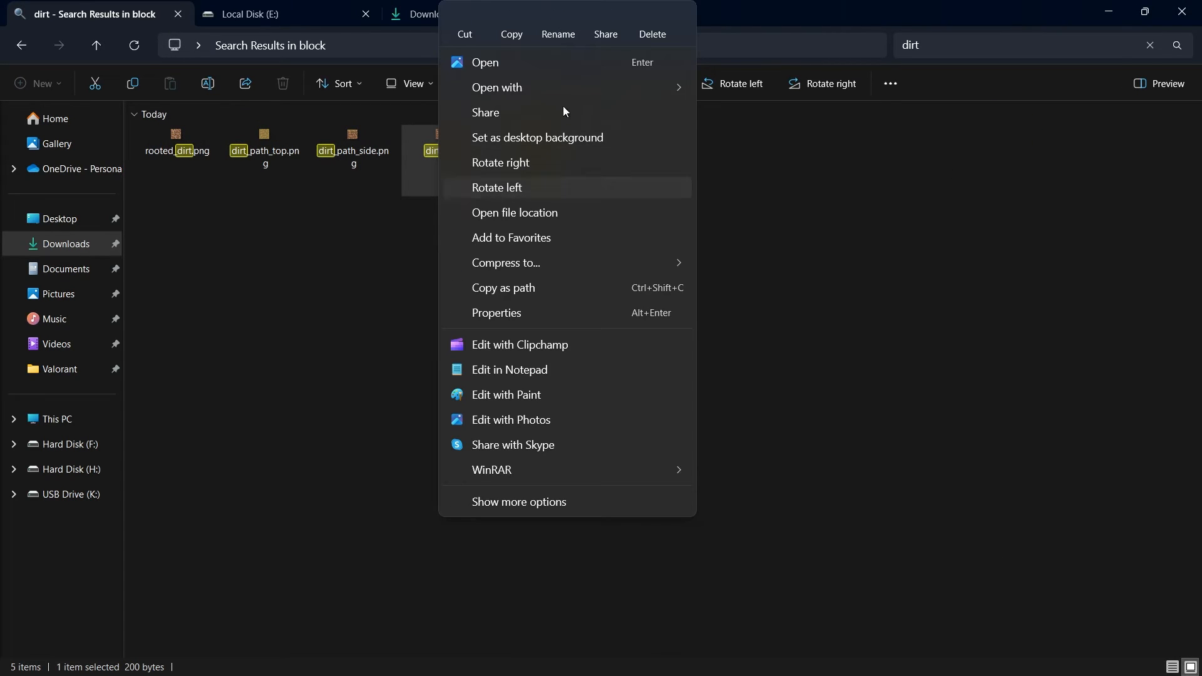
{"action": "left_click", "coordinate": [532, 394]}
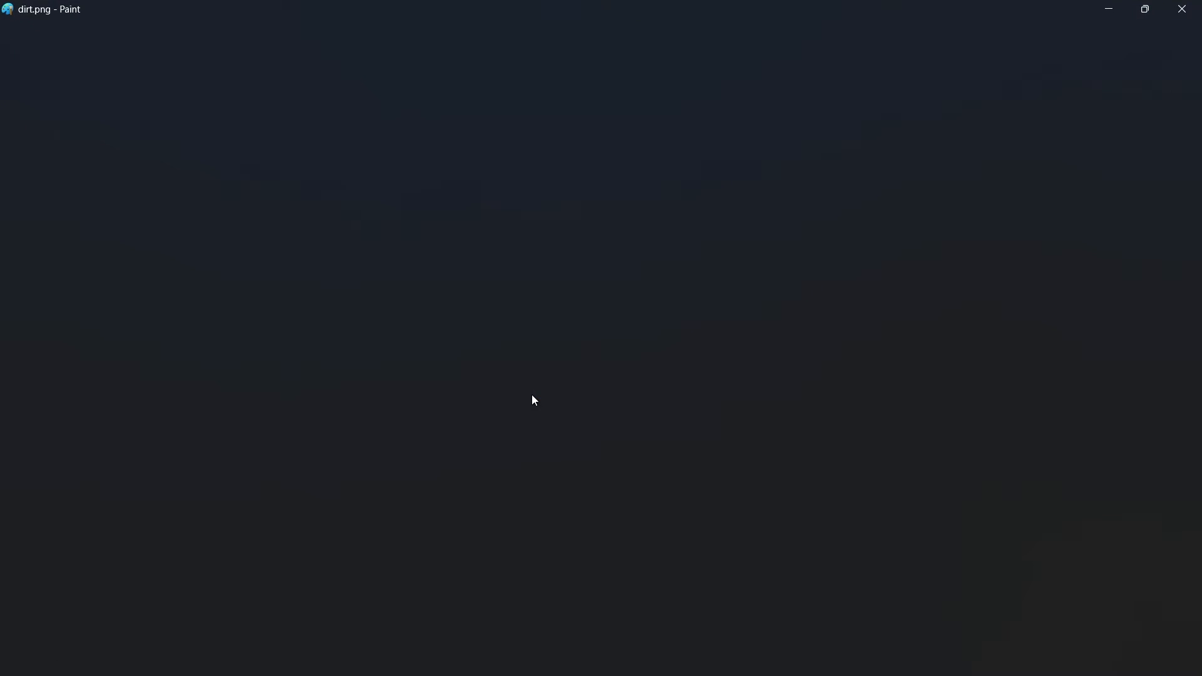
{"action": "left_click_drag", "start_coordinate": [1086, 662], "coordinate": [1183, 667]}
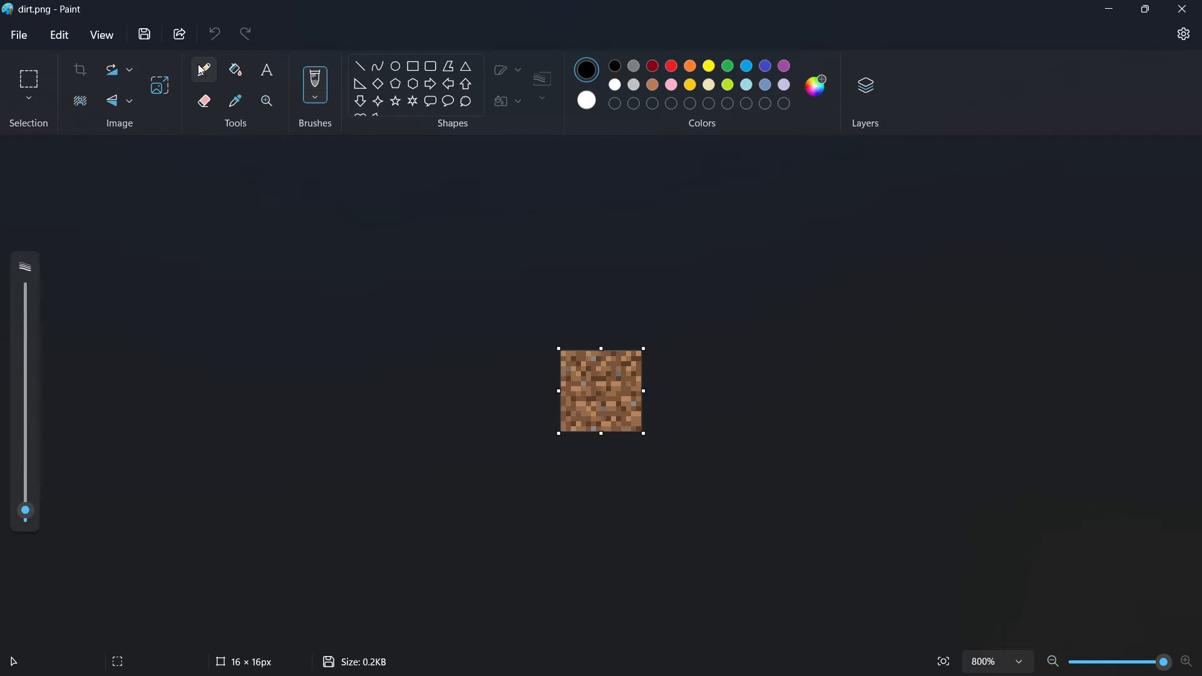
{"action": "left_click", "coordinate": [316, 98]}
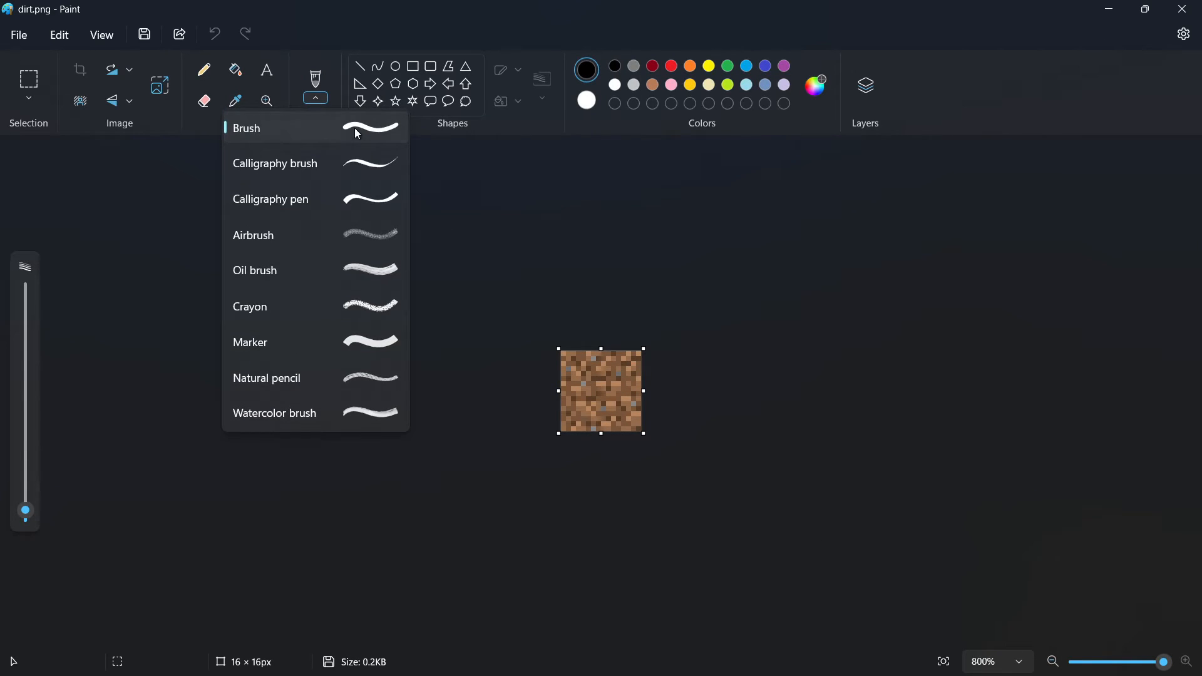
{"action": "left_click", "coordinate": [357, 134]}
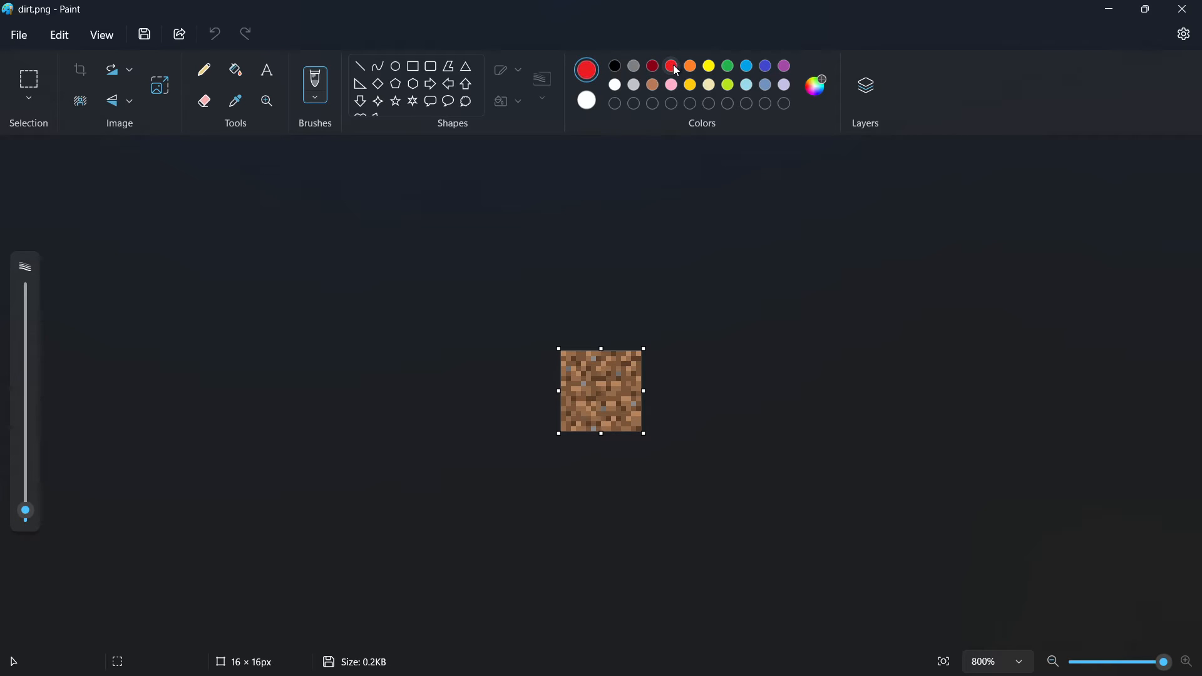
{"action": "left_click_drag", "start_coordinate": [603, 356], "coordinate": [603, 410]}
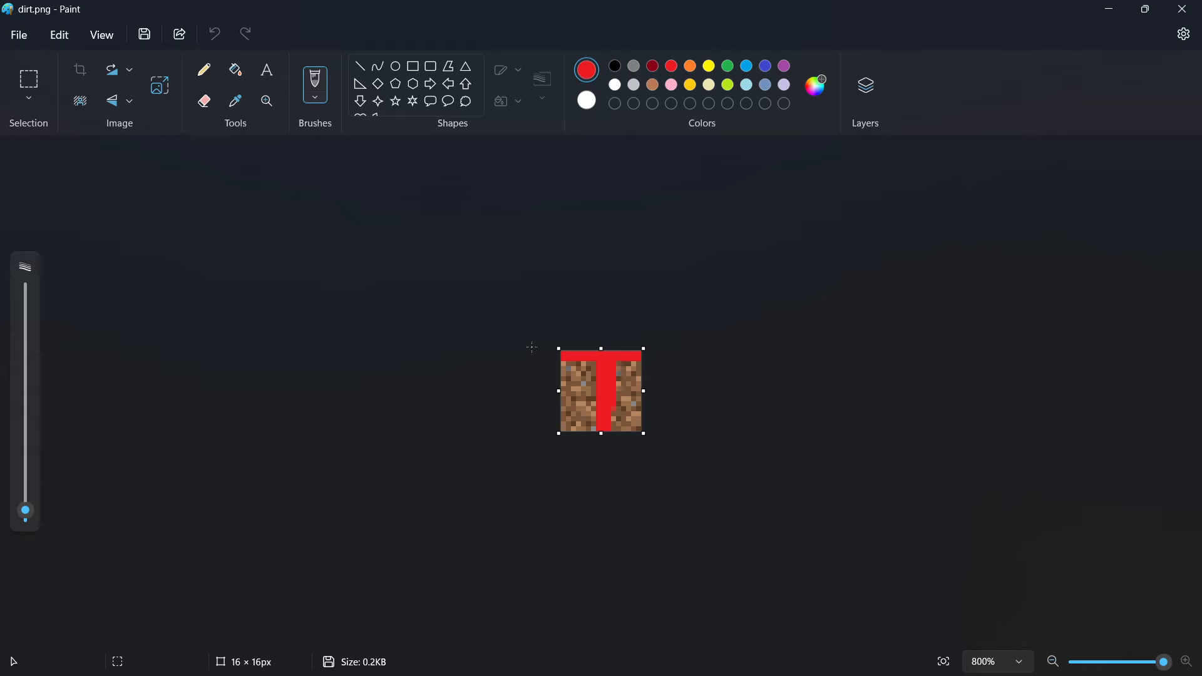
- Save the edited dirt.png under its existing name and close Paint
{"action": "left_click", "coordinate": [17, 36]}
{"action": "left_click", "coordinate": [17, 36]}
{"action": "left_click", "coordinate": [25, 38]}
{"action": "left_click", "coordinate": [21, 35]}
{"action": "left_click", "coordinate": [19, 36]}
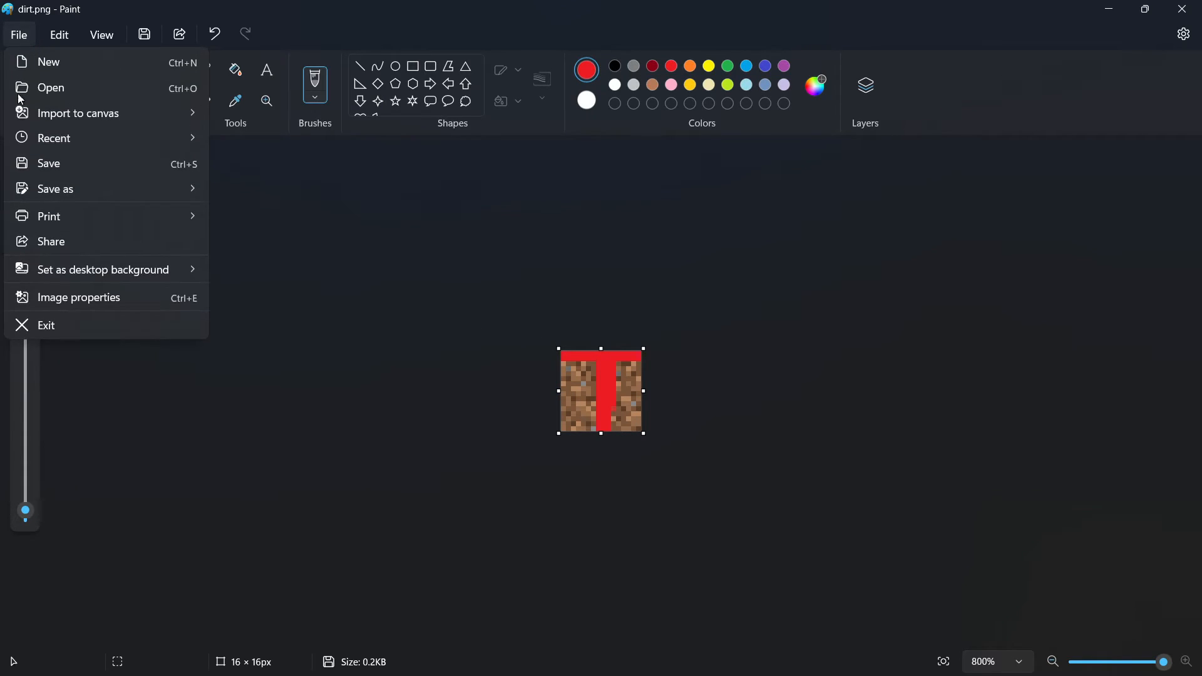
{"action": "left_click", "coordinate": [73, 166]}
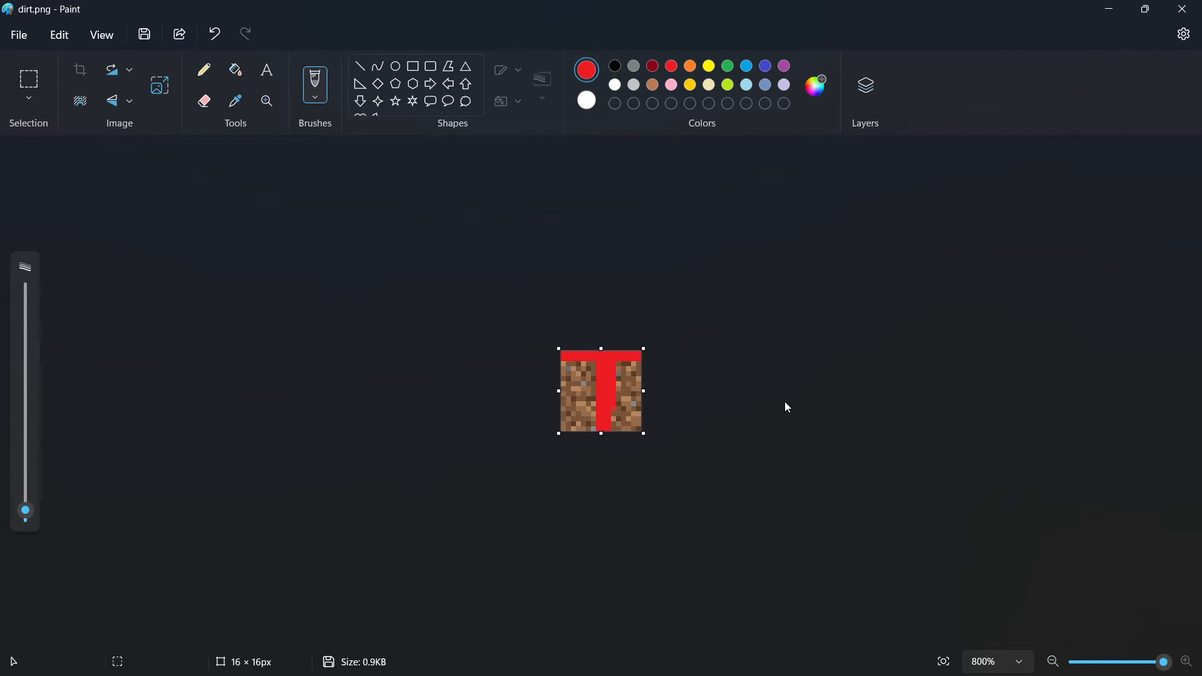
{"action": "left_click", "coordinate": [1183, 9]}
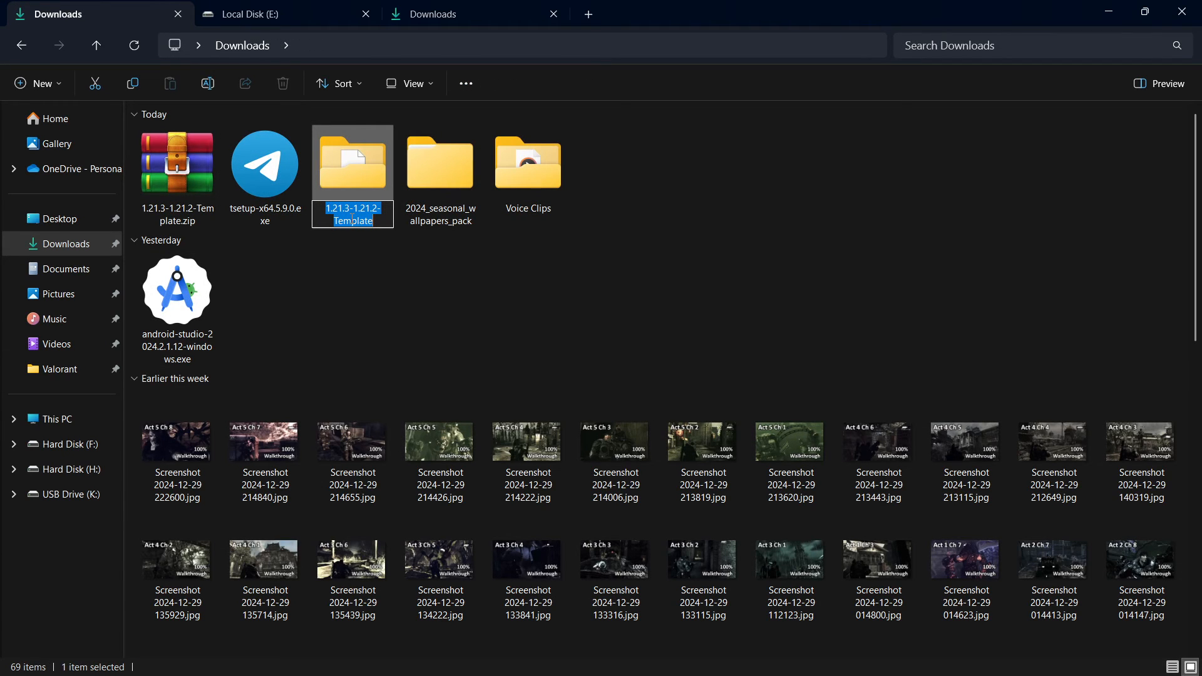
- Rename the extracted template folder in Downloads to "My New Textures"
{"action": "type", "text": "My New Textures"}
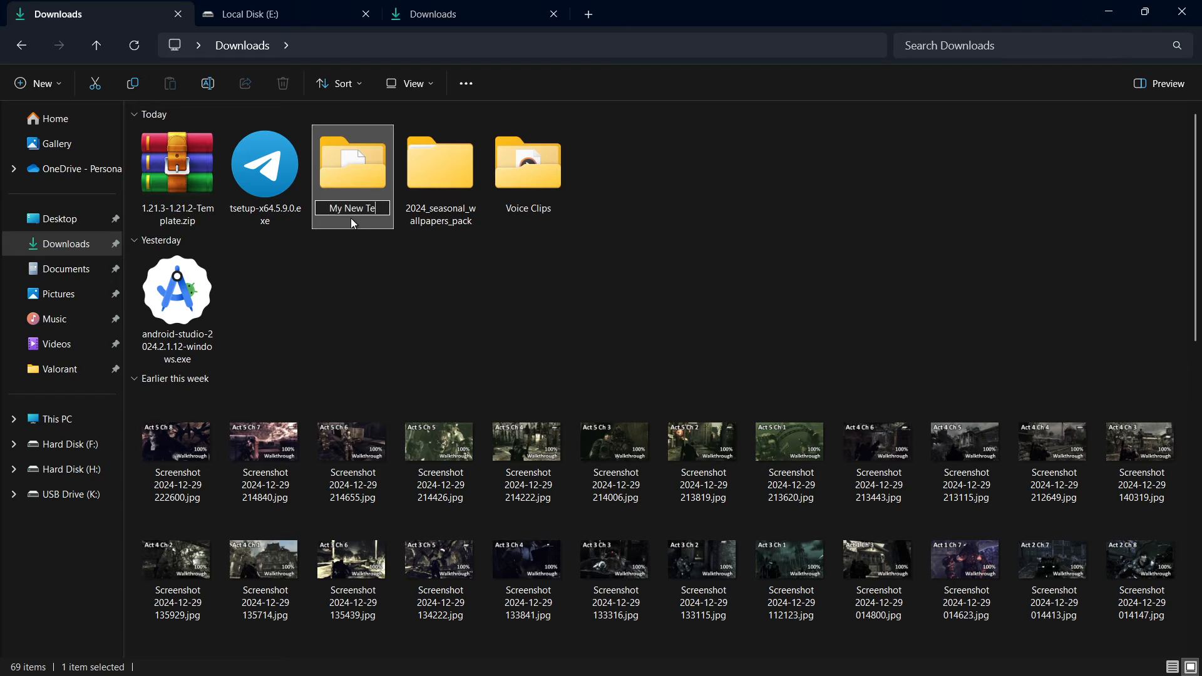
{"action": "key", "text": "Return"}
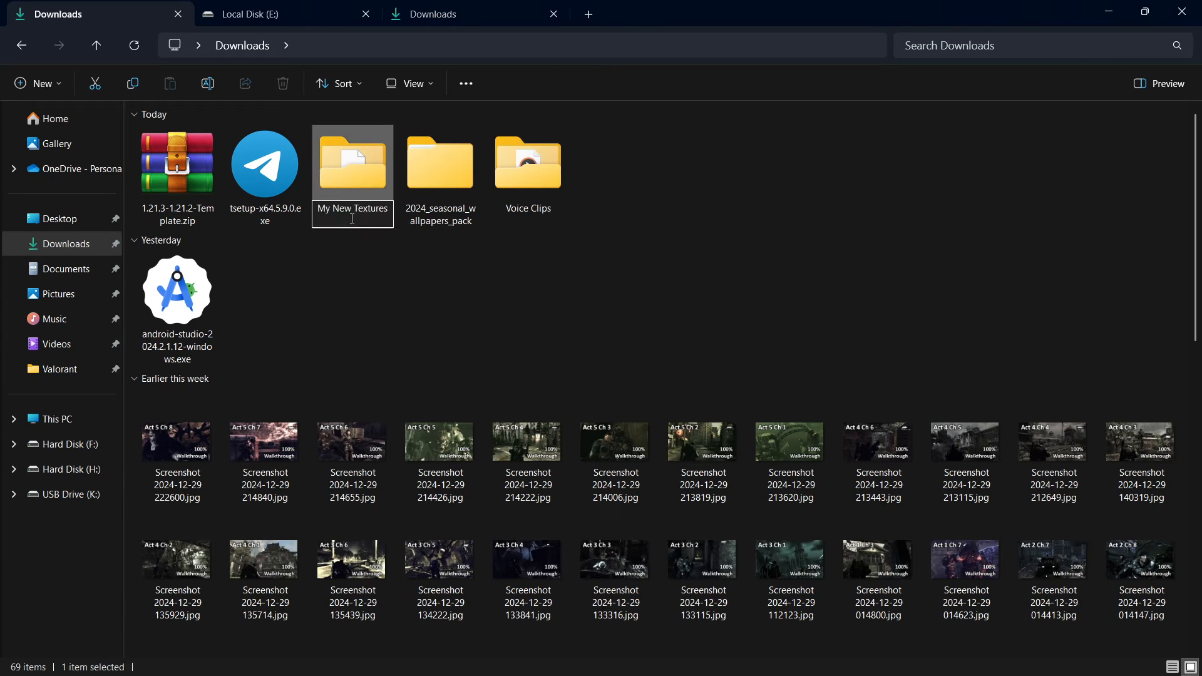
{"action": "left_click", "coordinate": [389, 284]}
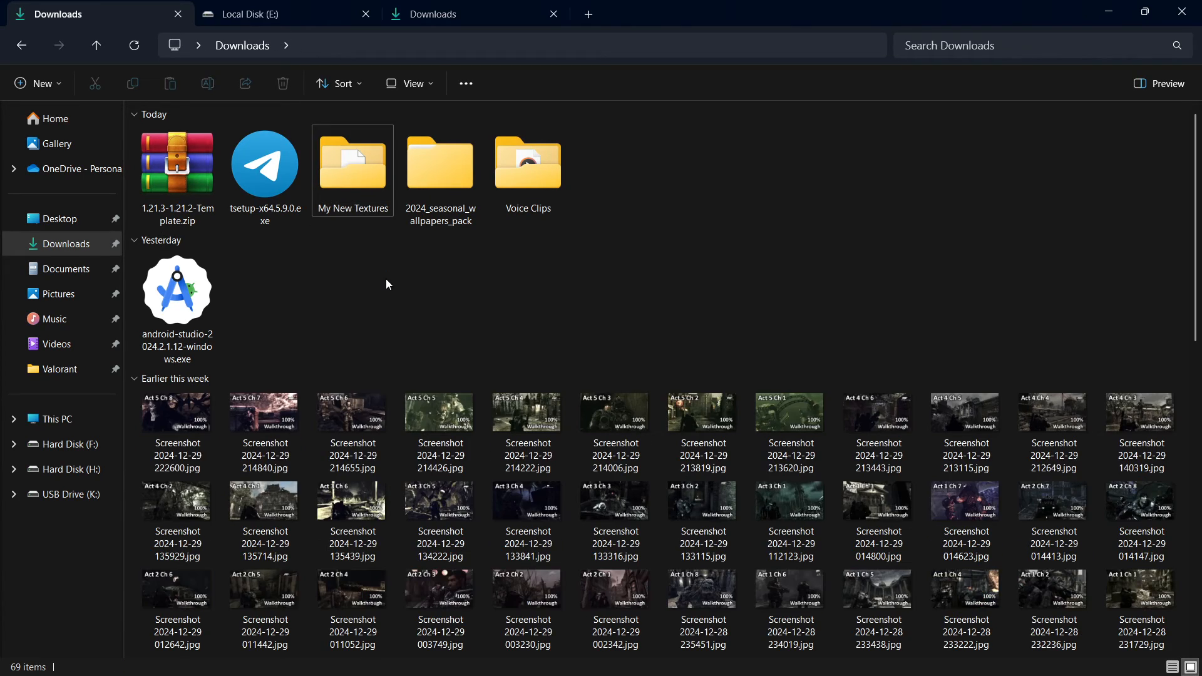
- Open the My New Textures folder, view the pack.png icon image and close the viewer
{"action": "double_click", "coordinate": [352, 184]}
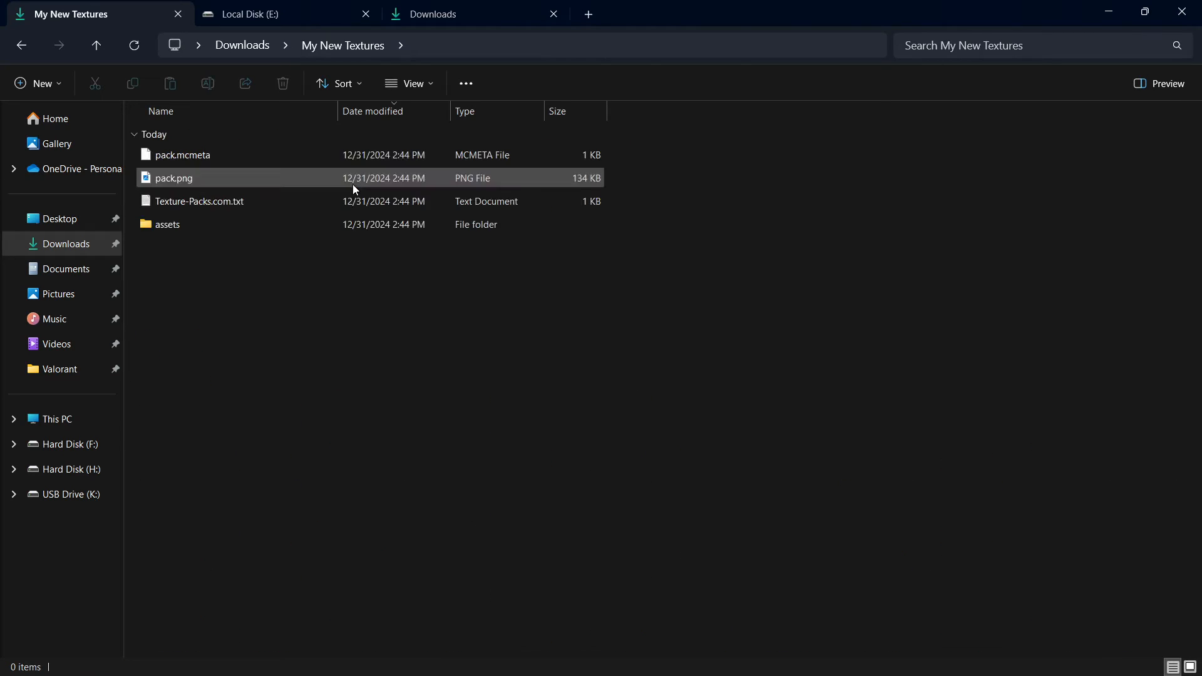
{"action": "double_click", "coordinate": [169, 178]}
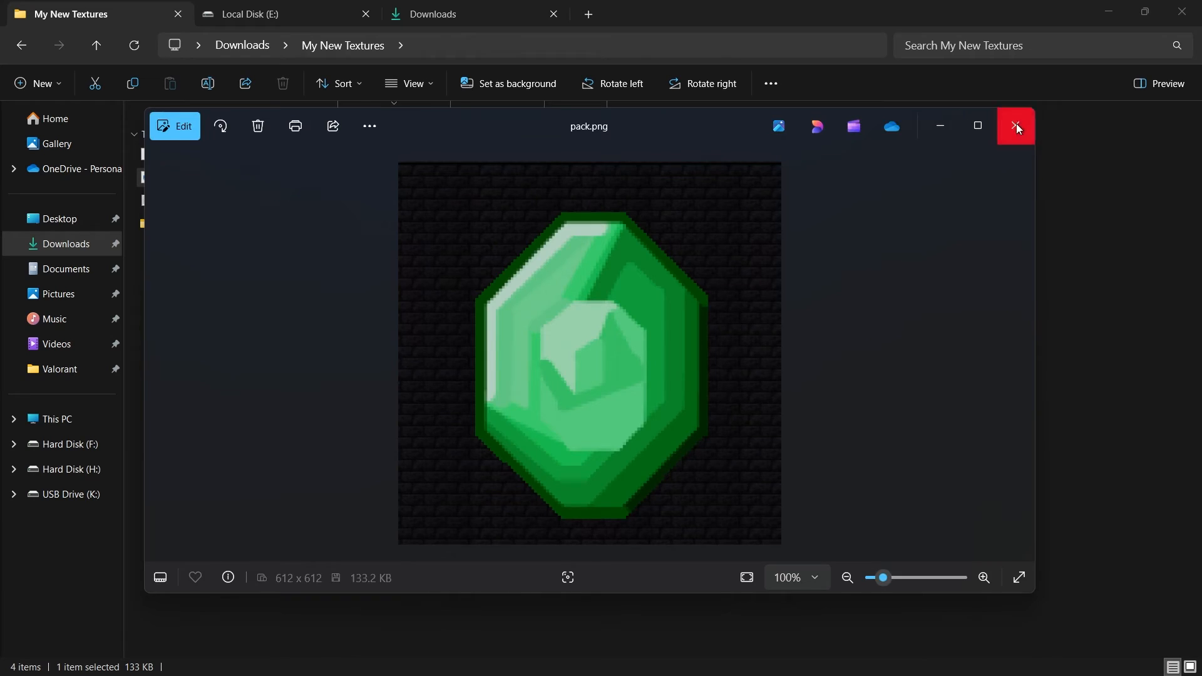
{"action": "left_click", "coordinate": [1017, 127]}
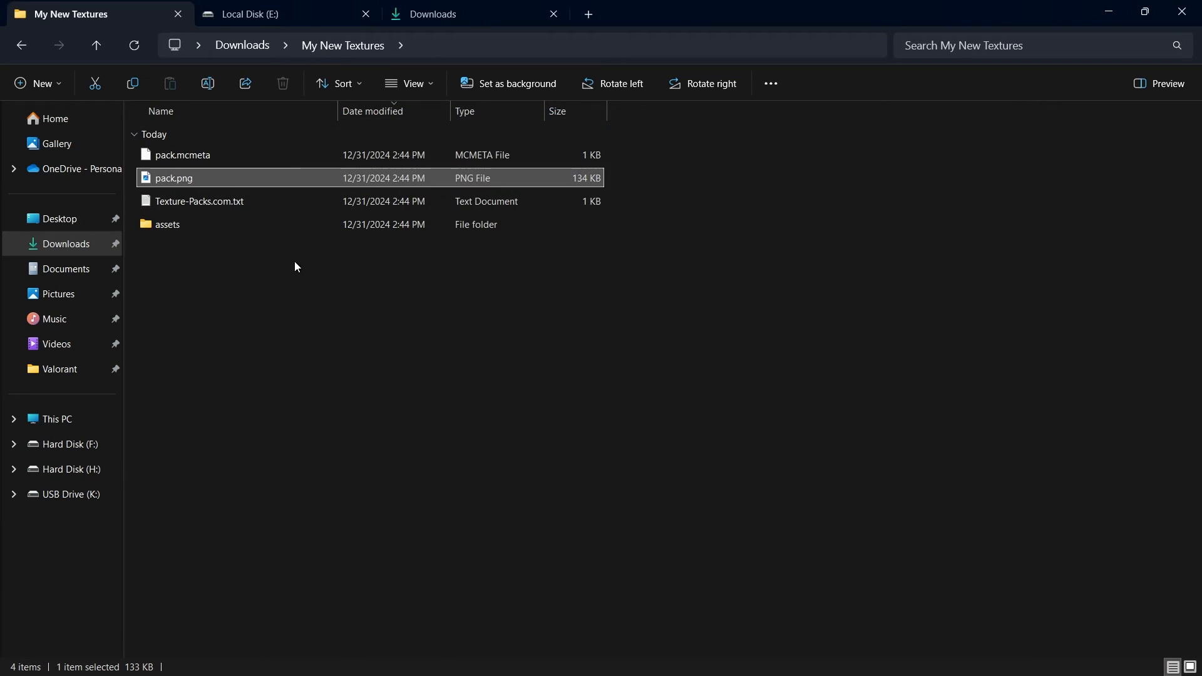
- Delete the existing pack.png from the My New Textures folder and have an extra File Explorer tab open
{"action": "left_click", "coordinate": [590, 15]}
{"action": "left_click", "coordinate": [119, 8]}
{"action": "left_click", "coordinate": [200, 178]}
{"action": "key", "text": "Delete"}
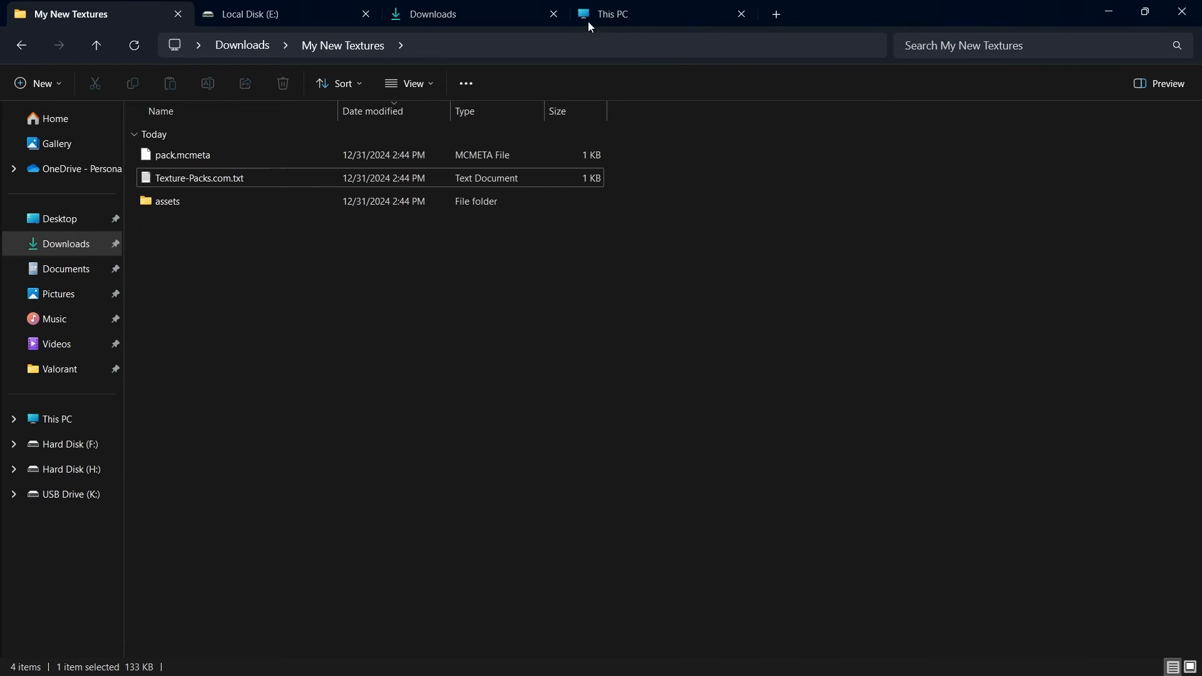
- Move Untitled-1.png from the Desktop into the My New Textures folder
{"action": "left_click", "coordinate": [590, 17]}
{"action": "left_click", "coordinate": [66, 219]}
{"action": "left_click", "coordinate": [243, 205]}
{"action": "key", "text": "ctrl+x"}
{"action": "left_click", "coordinate": [144, 14]}
{"action": "key", "text": "ctrl+v"}
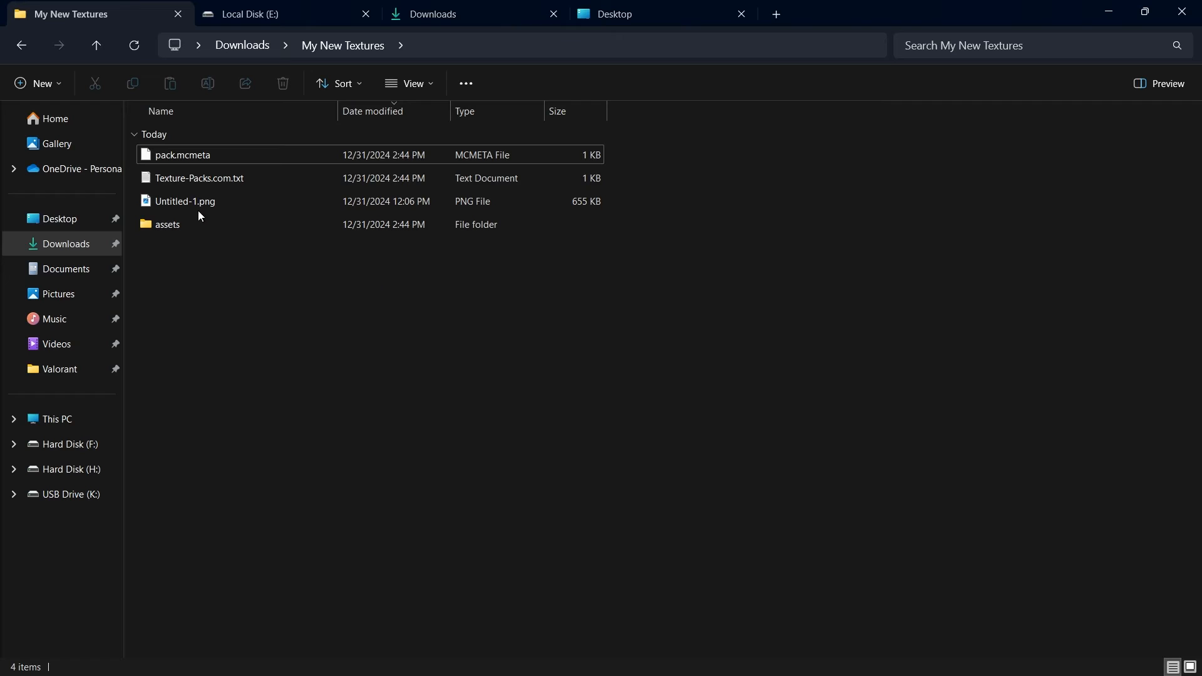
- Rename Untitled-1.png in the My New Textures folder to pack.png
{"action": "left_click", "coordinate": [175, 202]}
{"action": "left_click", "coordinate": [177, 203]}
{"action": "type", "text": "pack"}
{"action": "key", "text": "Return"}
{"action": "left_click", "coordinate": [267, 280]}
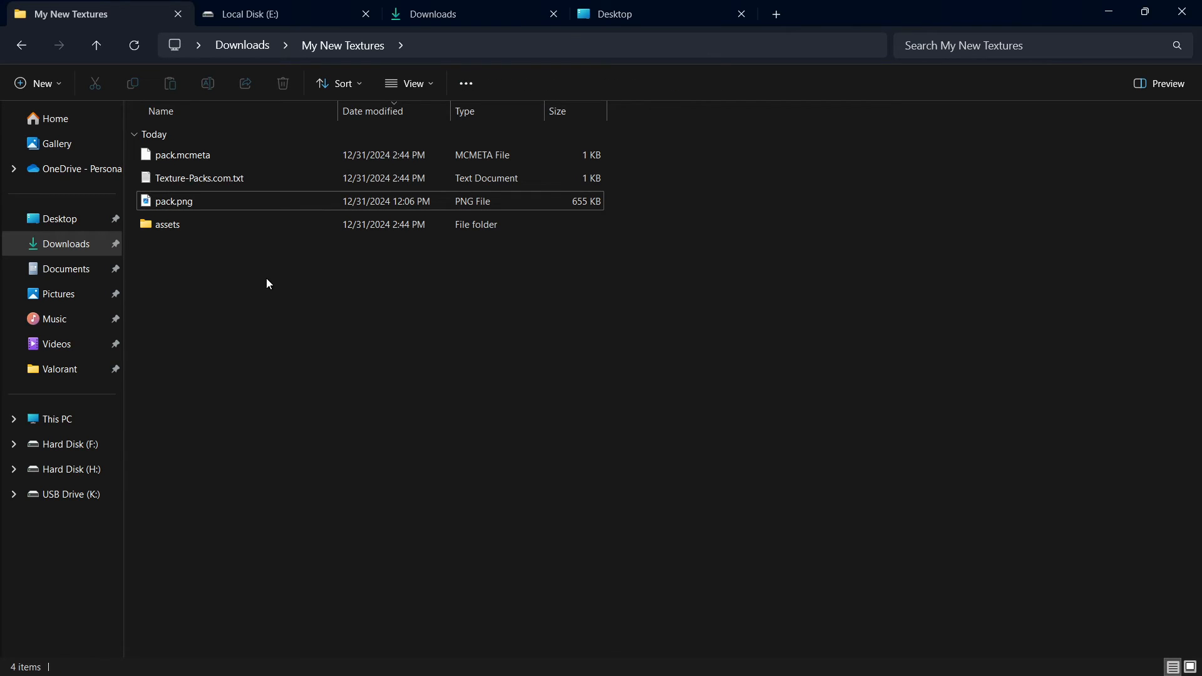
- Open pack.mcmeta with Notepad, using that app just once
{"action": "right_click", "coordinate": [227, 160]}
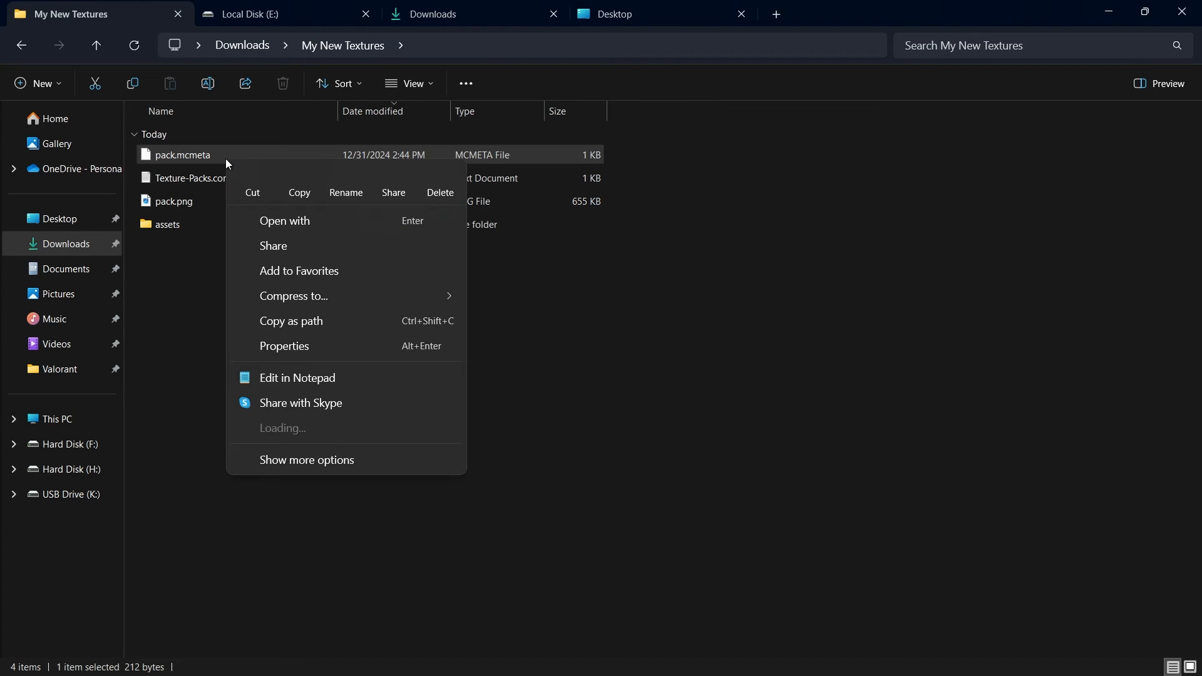
{"action": "left_click", "coordinate": [306, 224]}
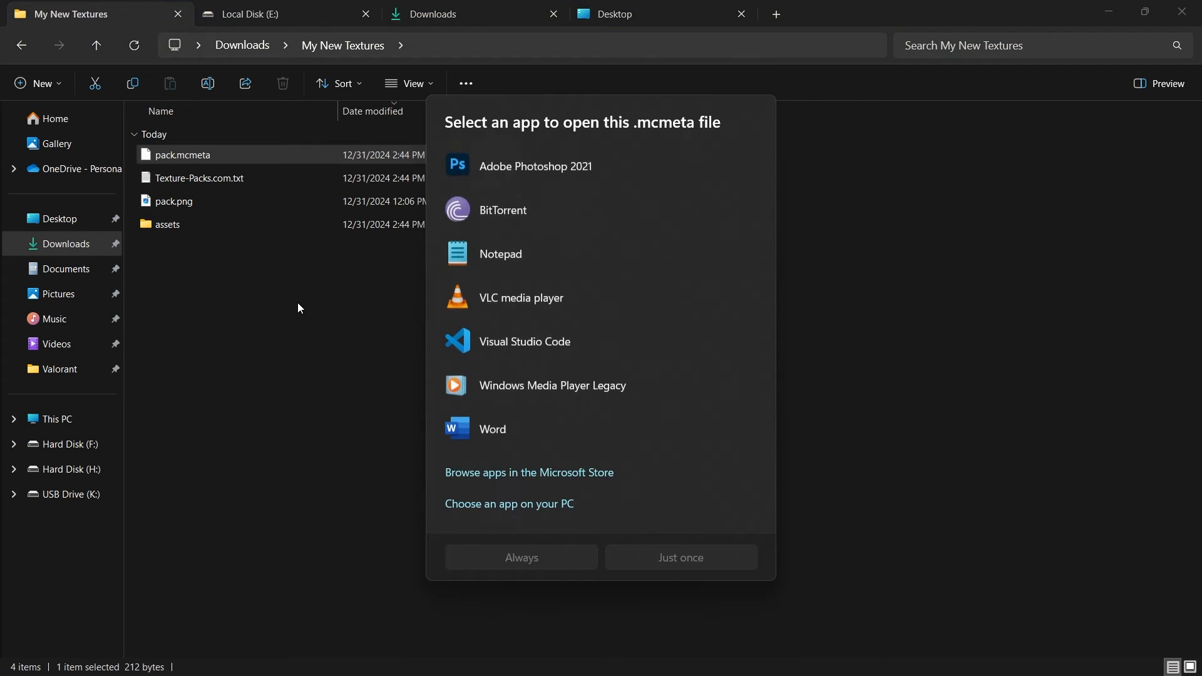
{"action": "left_click", "coordinate": [557, 262]}
{"action": "left_click", "coordinate": [674, 570]}
- Replace the description text in pack.mcmeta with "Customized by TechHOW :)" and close Notepad
{"action": "left_click_drag", "start_coordinate": [262, 194], "coordinate": [622, 197]}
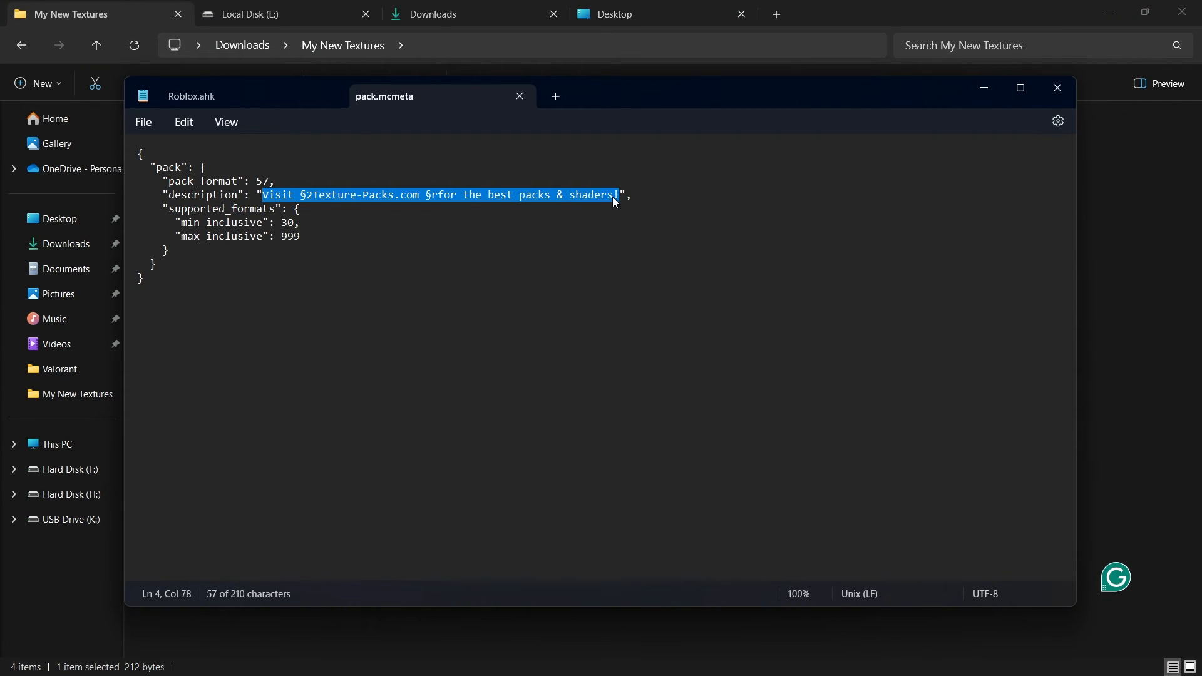
{"action": "type", "text": "Customized by TechHOW :)"}
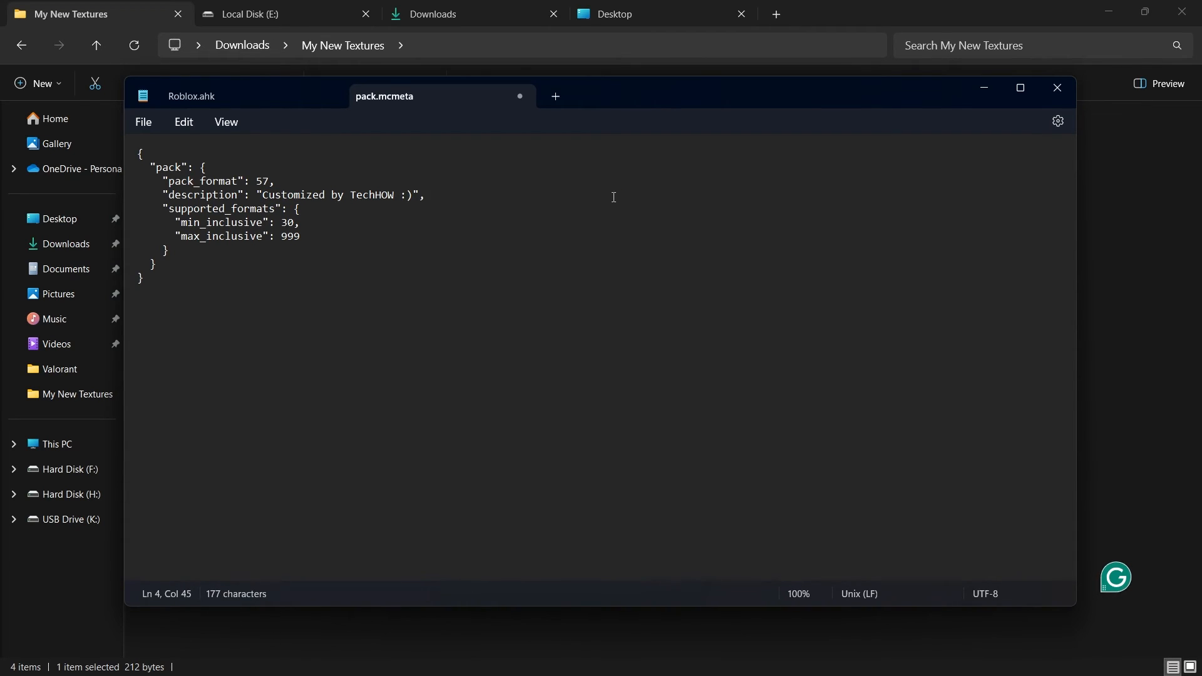
{"action": "left_click", "coordinate": [1042, 88]}
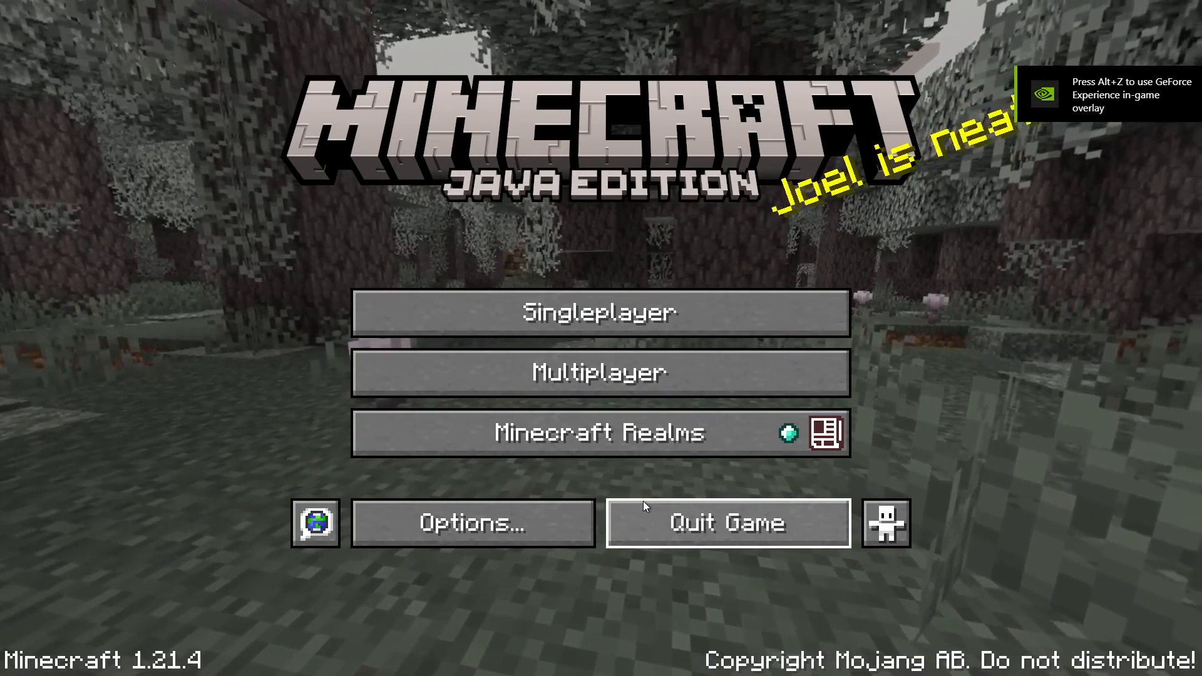
- In Minecraft, go to the resource pack options and open the resourcepacks folder
{"action": "left_click", "coordinate": [488, 536]}
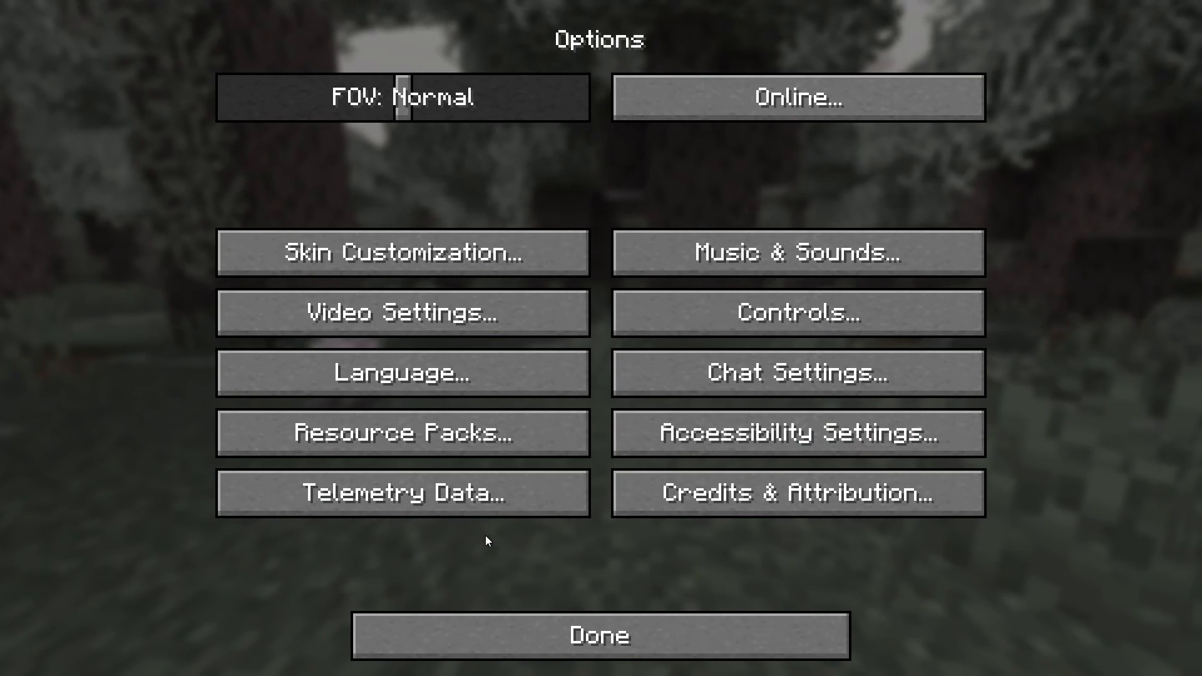
{"action": "left_click", "coordinate": [442, 433]}
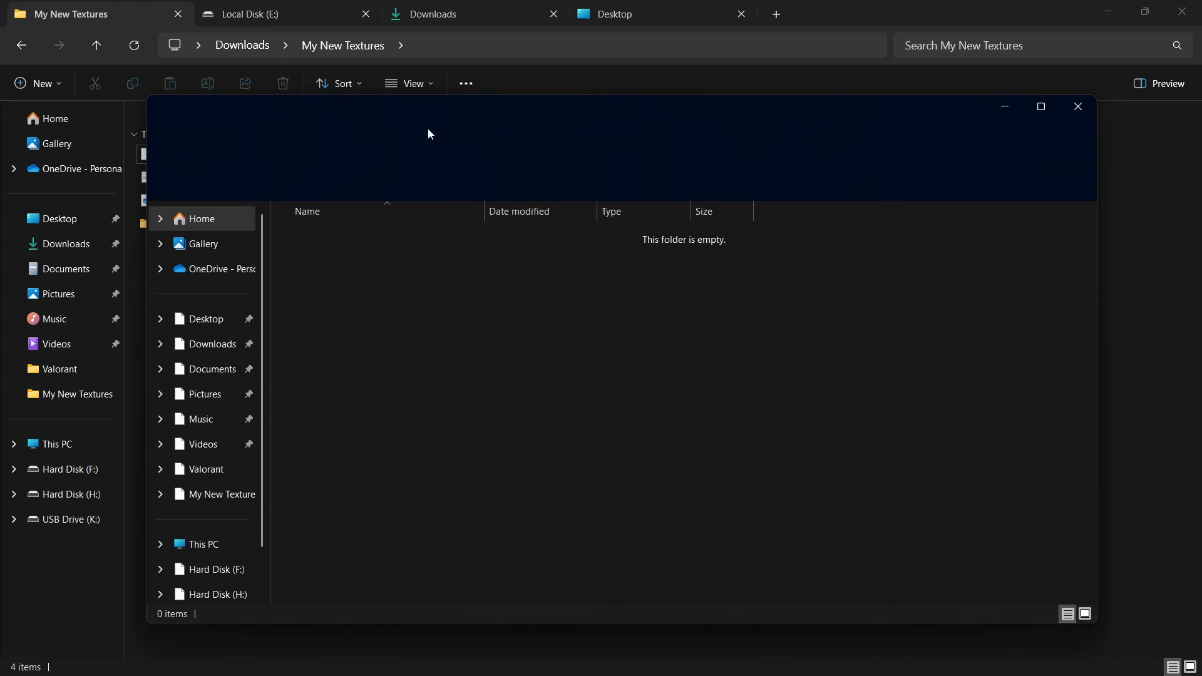
{"action": "left_click_drag", "start_coordinate": [434, 114], "coordinate": [473, 266]}
- Move the My New Textures folder from Downloads into Minecraft's resourcepacks folder
{"action": "left_click", "coordinate": [255, 47]}
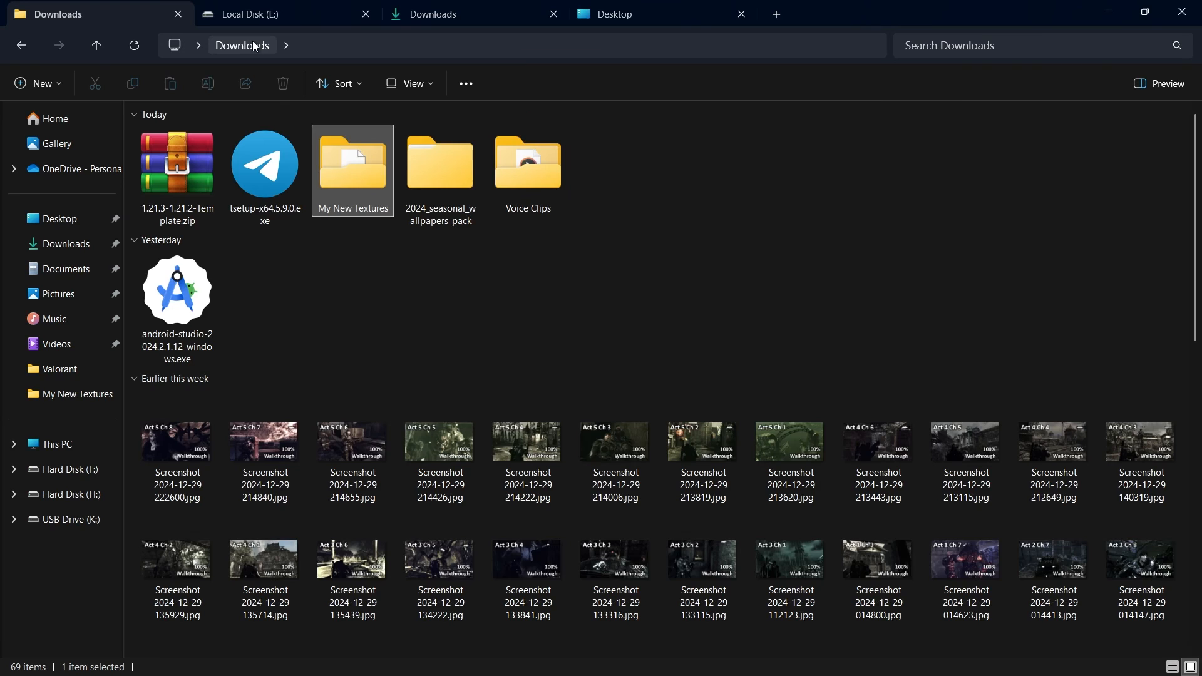
{"action": "key", "text": "ctrl+x"}
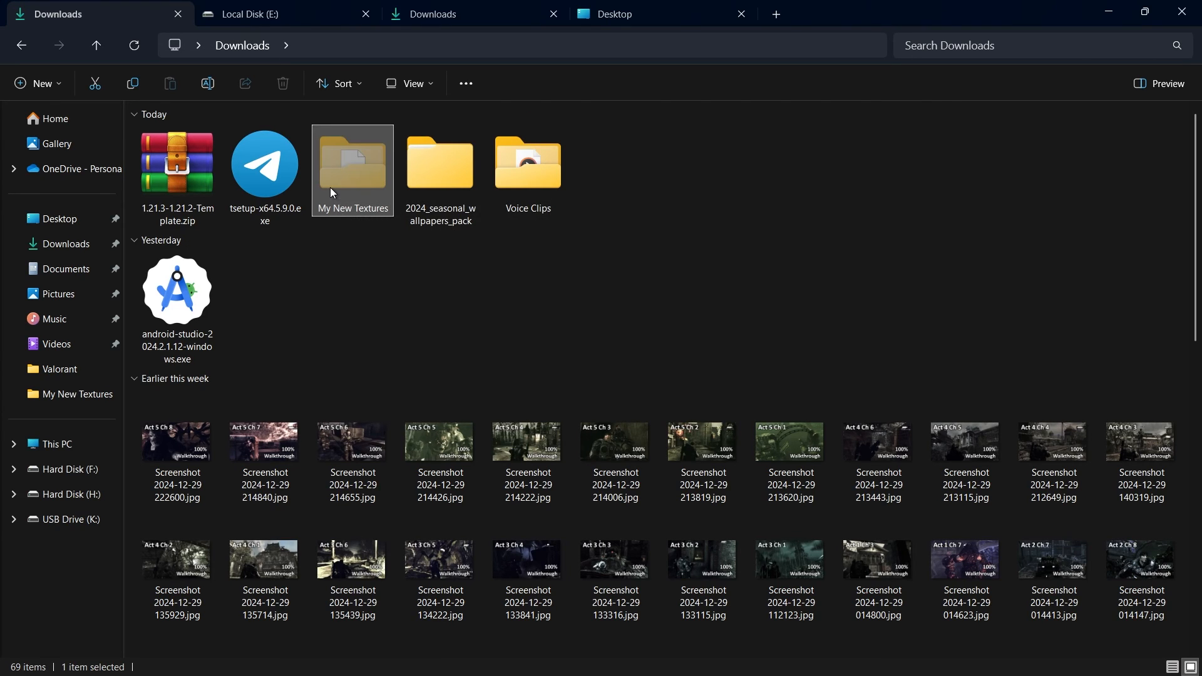
{"action": "left_click", "coordinate": [442, 574]}
{"action": "left_click_drag", "start_coordinate": [466, 241], "coordinate": [426, 84]}
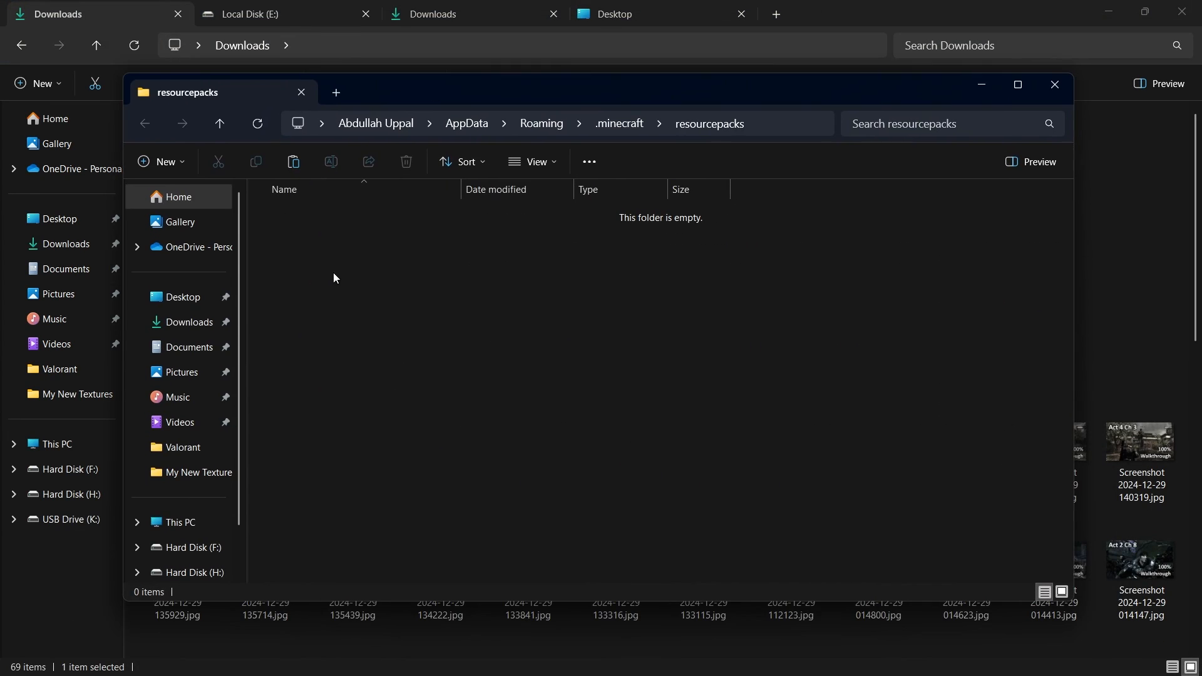
{"action": "key", "text": "ctrl+v"}
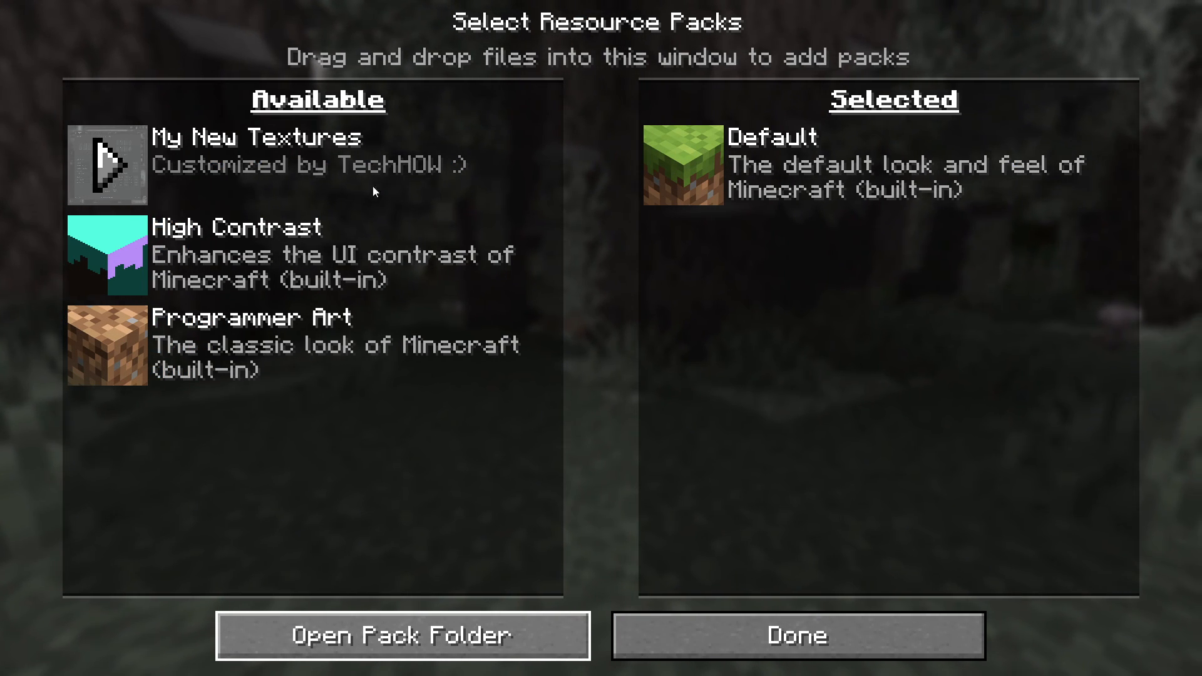
- In Minecraft, add My New Textures to the selected resource packs and apply the selection
{"action": "left_click", "coordinate": [100, 170]}
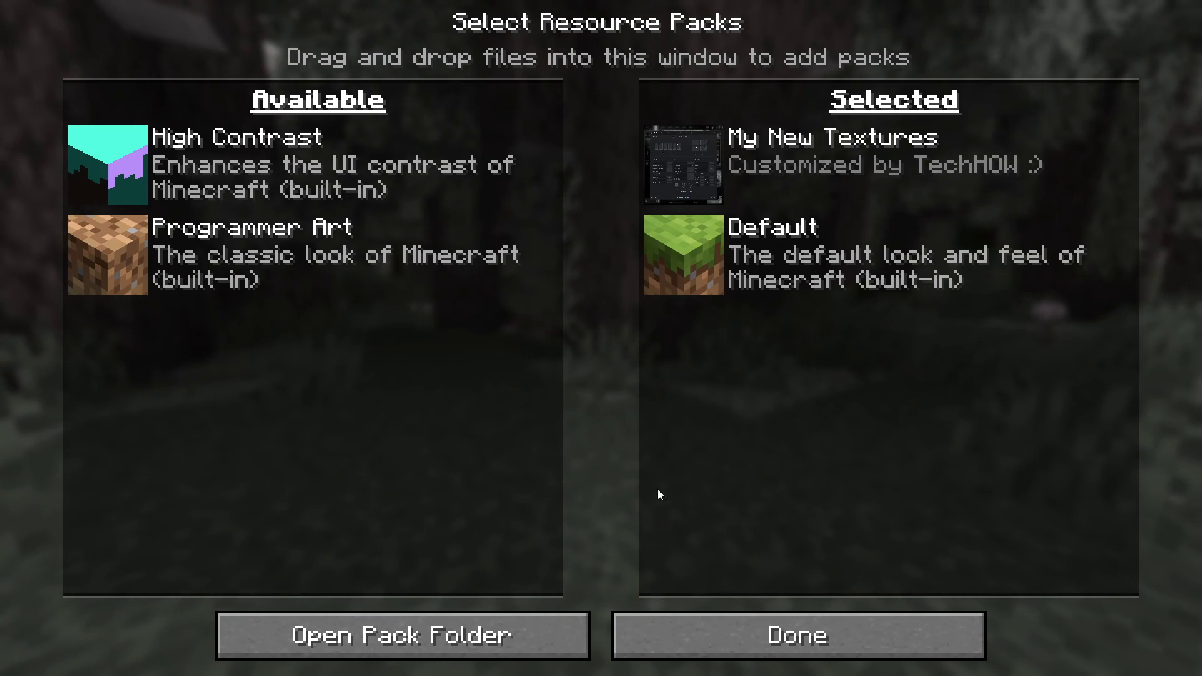
{"action": "left_click", "coordinate": [734, 646]}
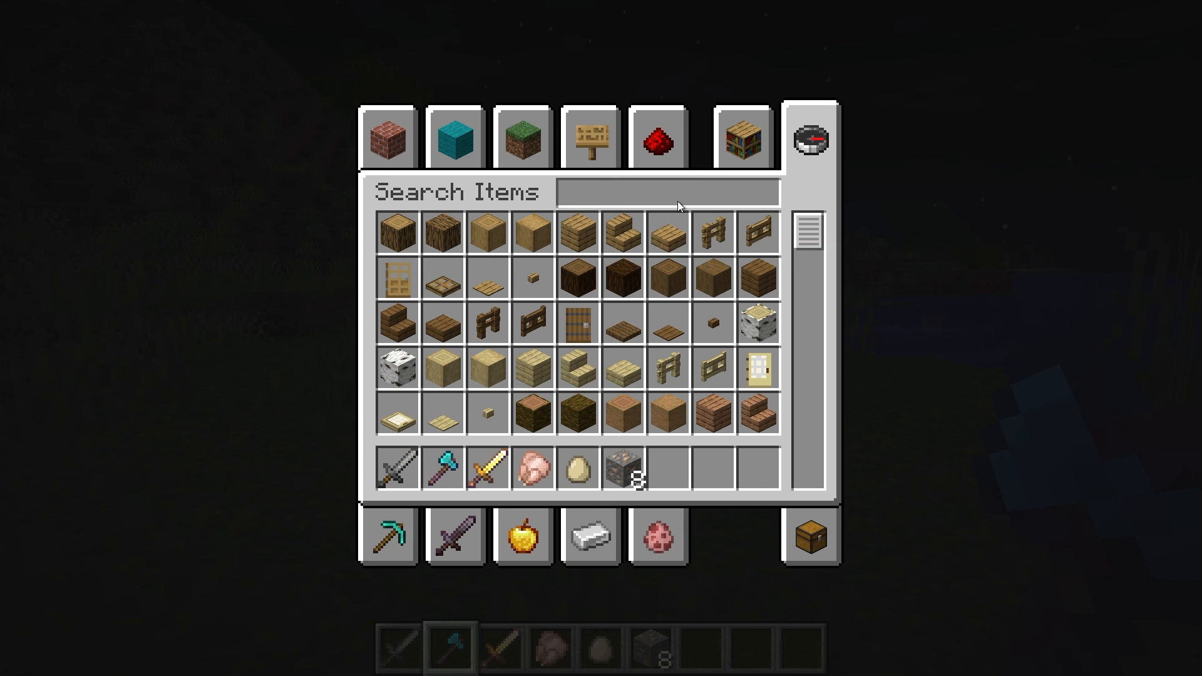
- Search the creative inventory for "dirt" and put the red-marked dirt block in the first empty hotbar slot
{"action": "type", "text": "dirt"}
{"action": "left_click", "coordinate": [457, 240]}
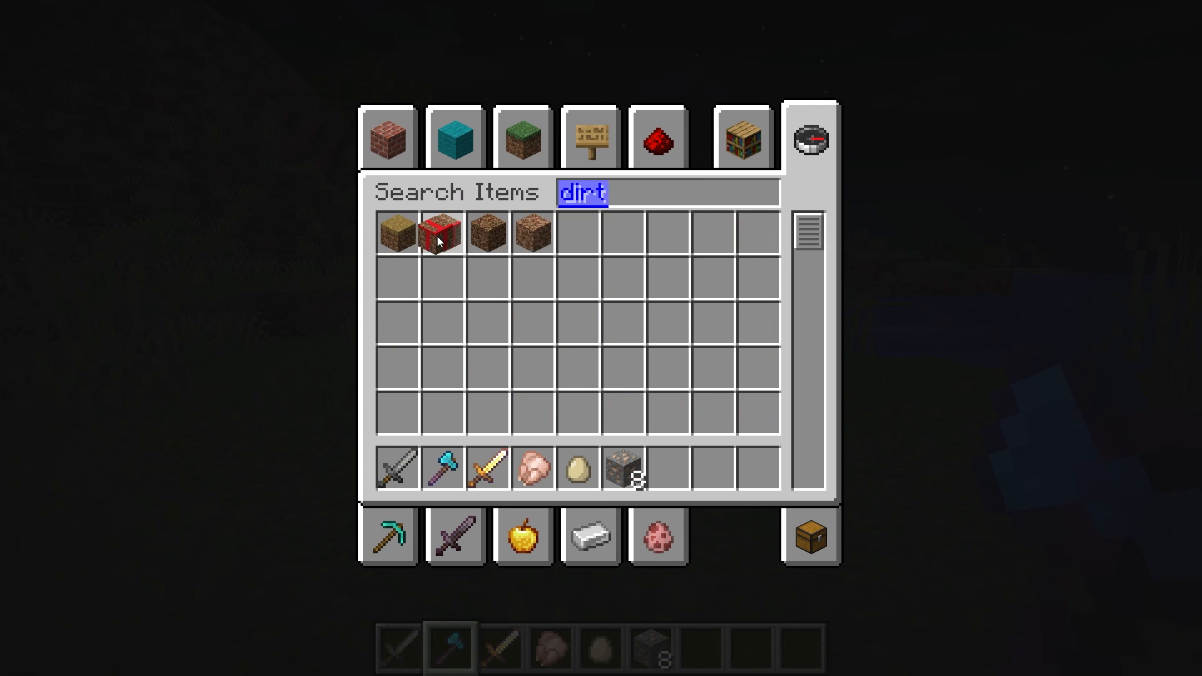
{"action": "left_click", "coordinate": [675, 477]}
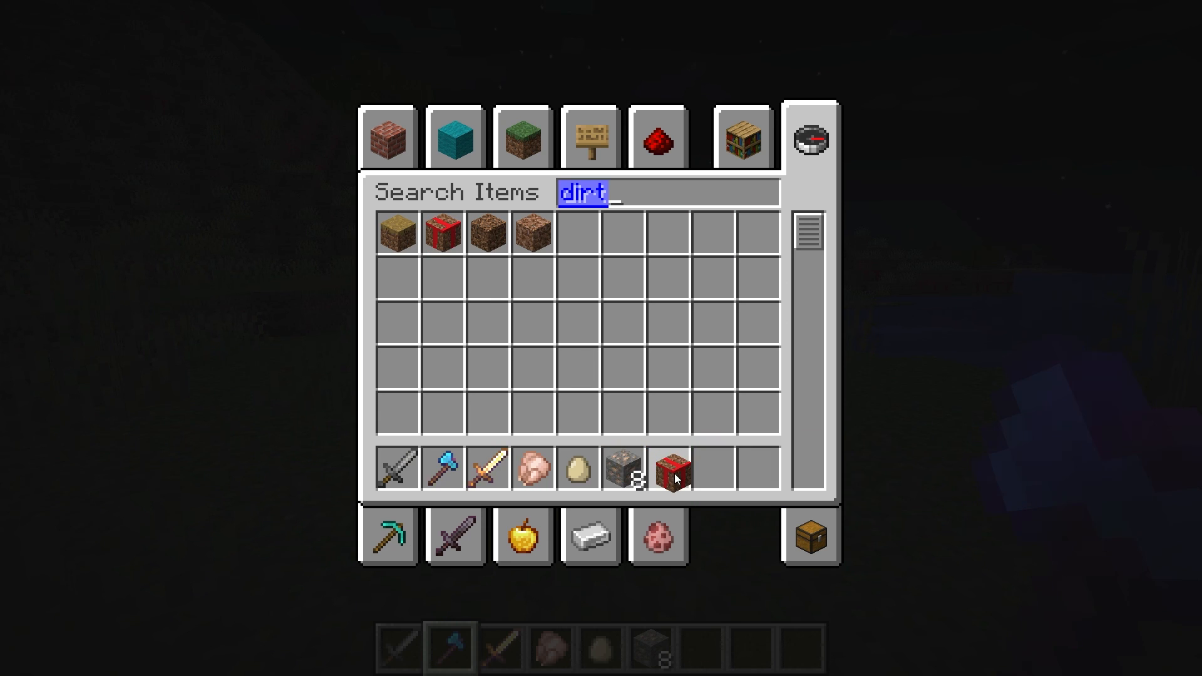
- Place the customized dirt block on the grass and walk around it to inspect its texture
{"action": "key", "text": "Escape"}
{"action": "scroll", "coordinate": [600, 337], "scroll_direction": "down", "scroll_amount": 5}
{"action": "right_click", "coordinate": [600, 337]}
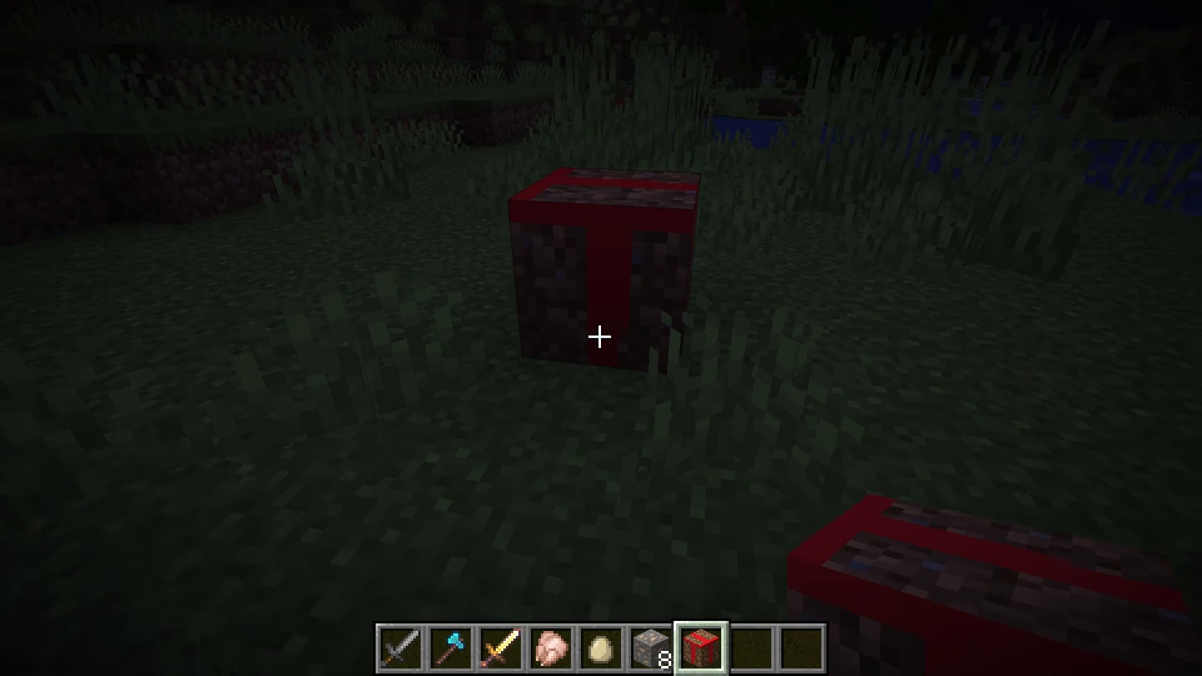
{"action": "key", "text": "w"}
{"action": "key", "text": "d"}
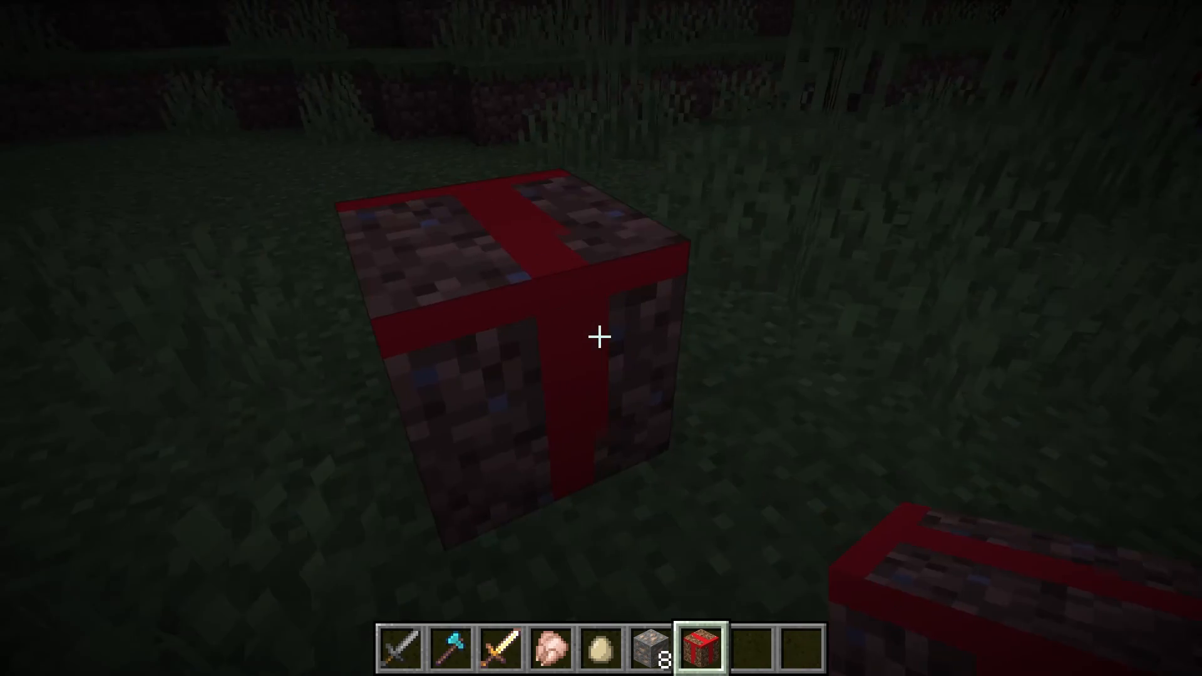